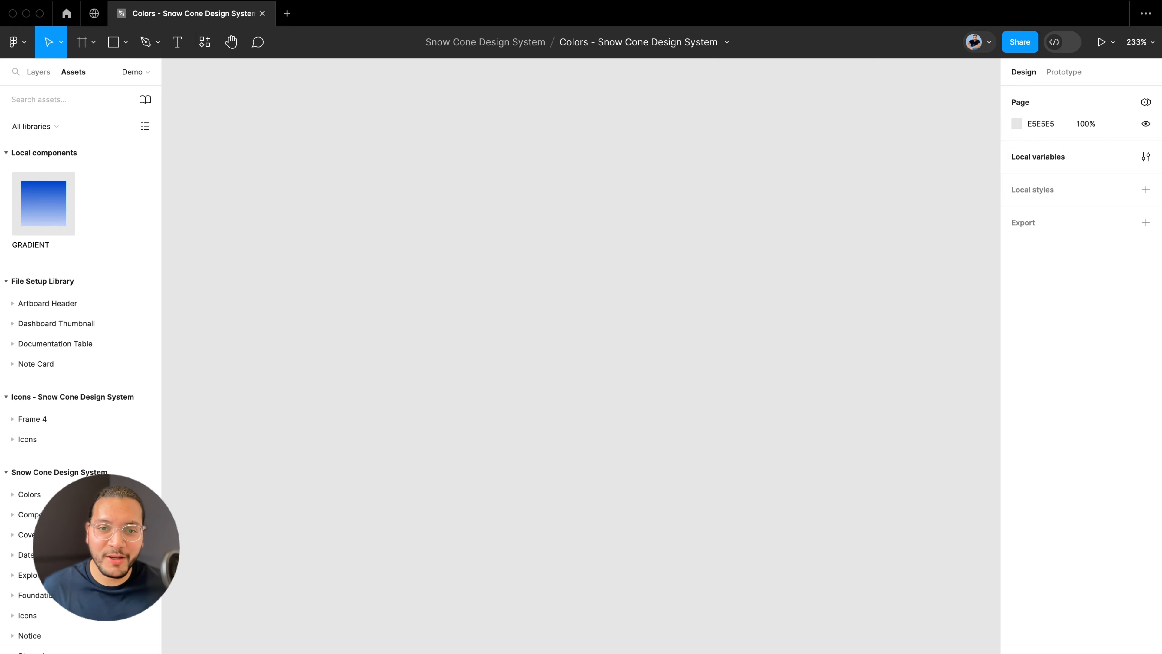
- Draw a 100 × 100 square on the empty canvas and rename its layer Gradient
key("r")
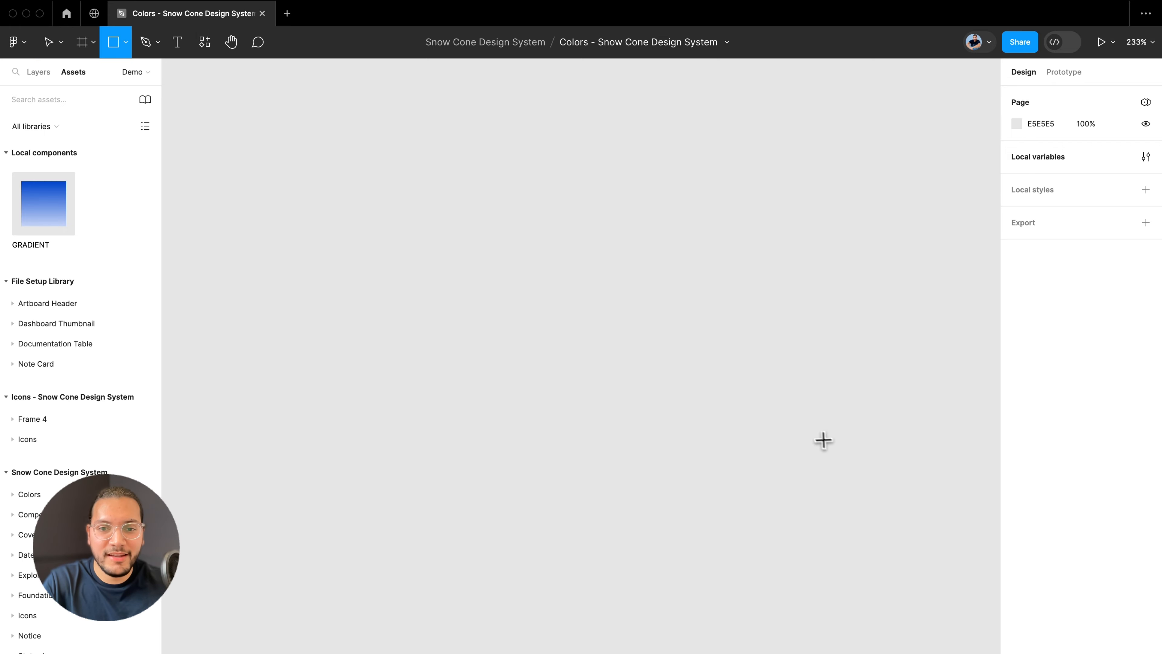
mouse_move(437, 233)
left_mouse_down()
mouse_move(588, 370)
mouse_move(600, 401)
mouse_move(573, 385)
mouse_move(578, 393)
left_mouse_up()
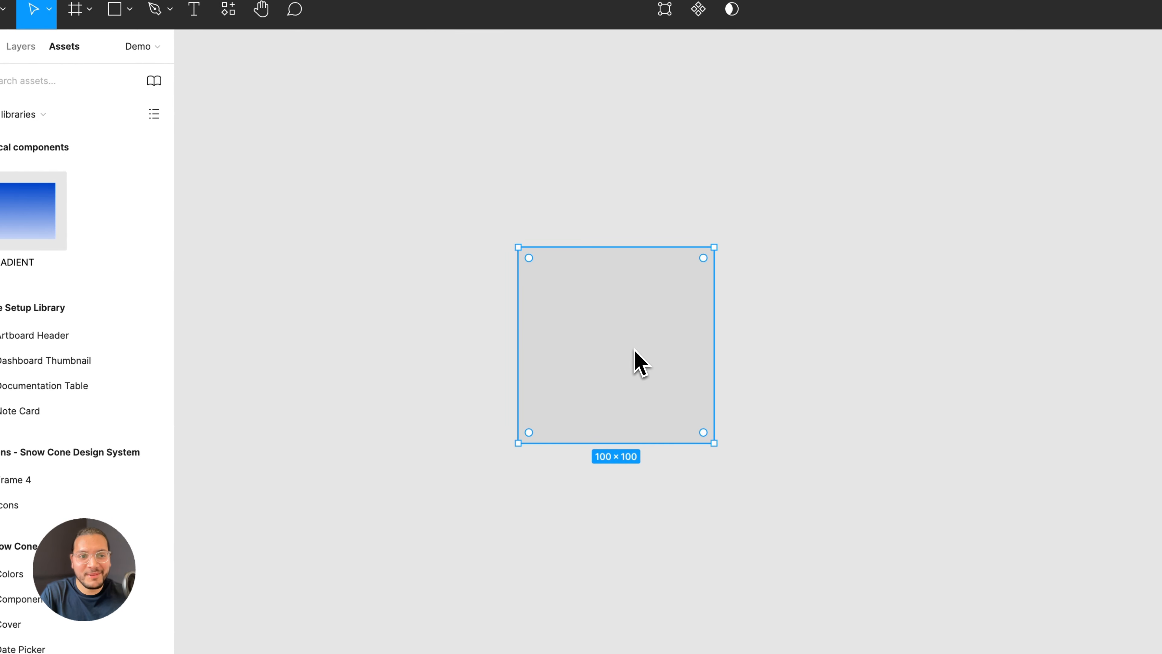
left_click(19, 51)
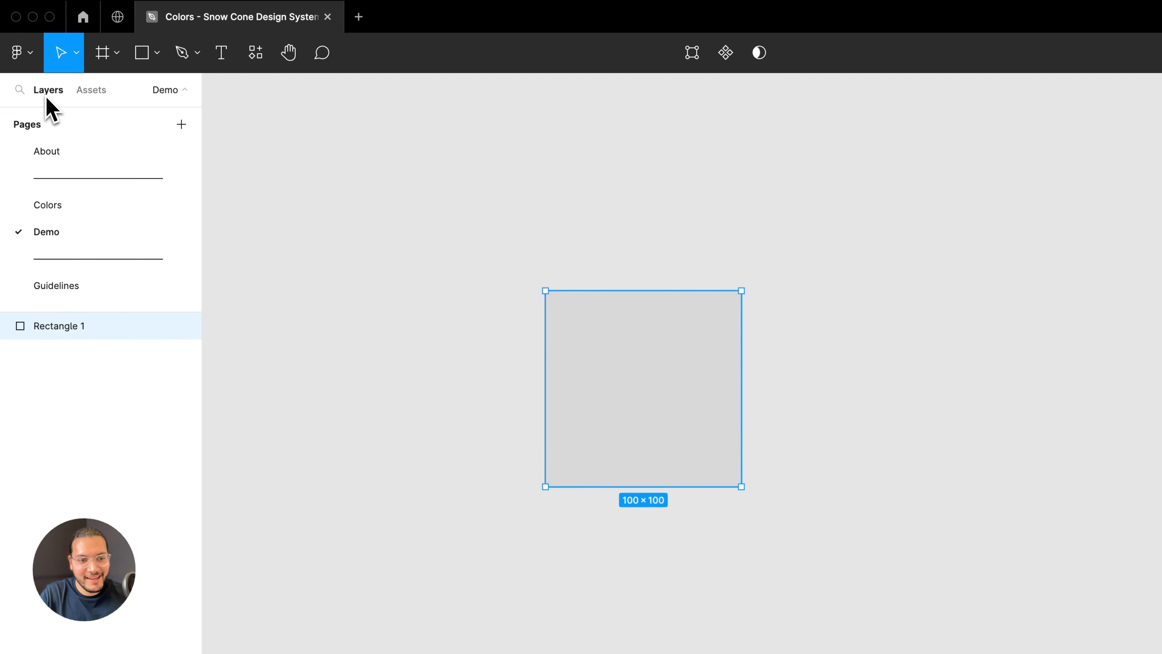
key("super+r")
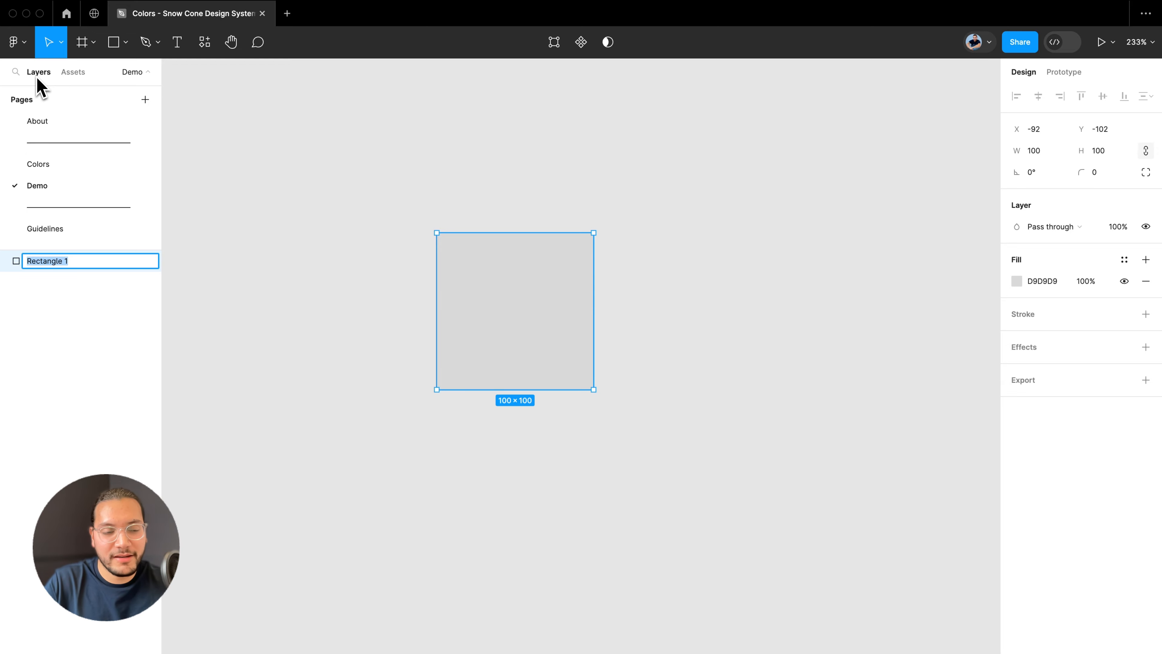
type("Gradient")
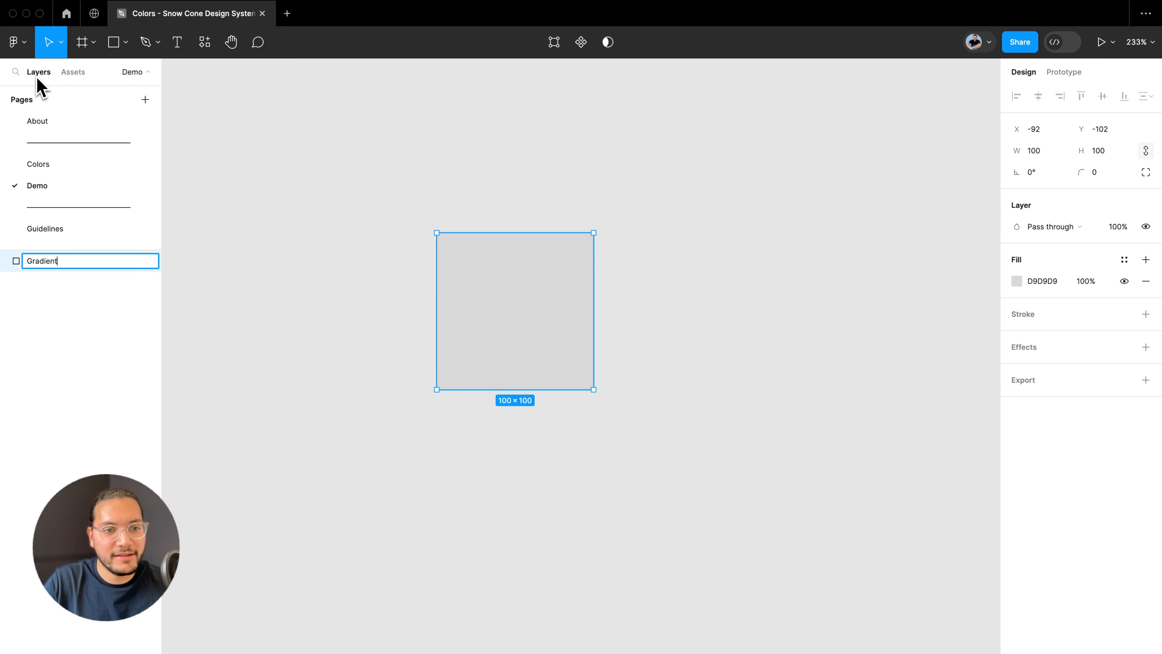
key("Return")
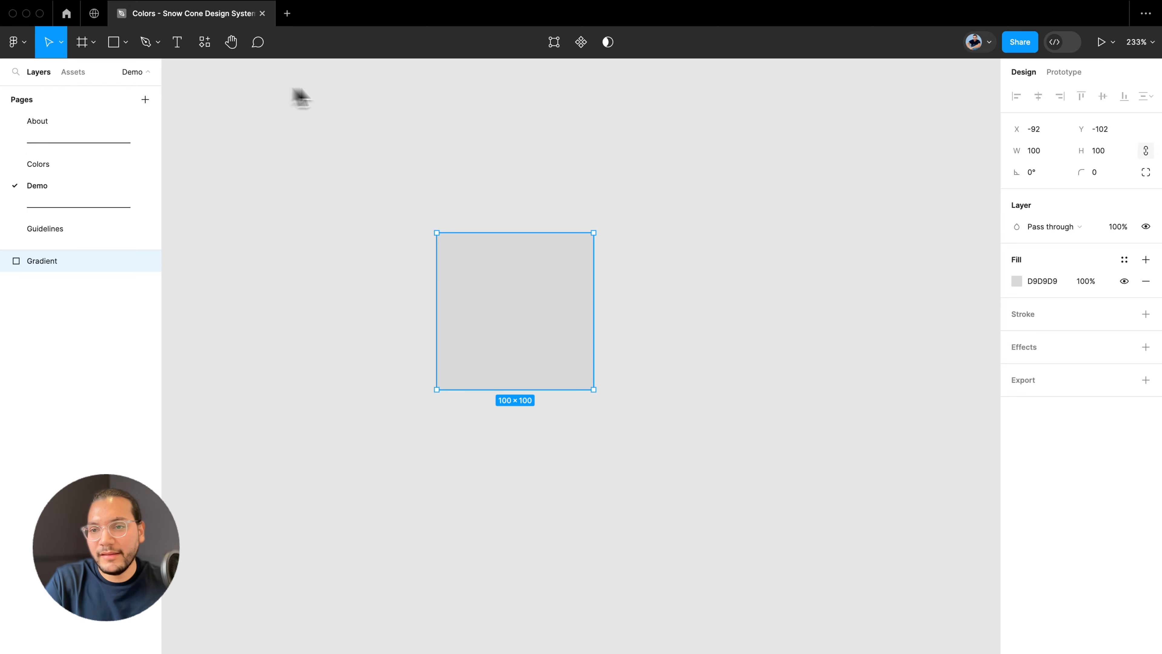
- Give the square a linear gradient fill running from blue 0055FF at the start to pale blue E6EEFF at full opacity
left_click(1016, 281)
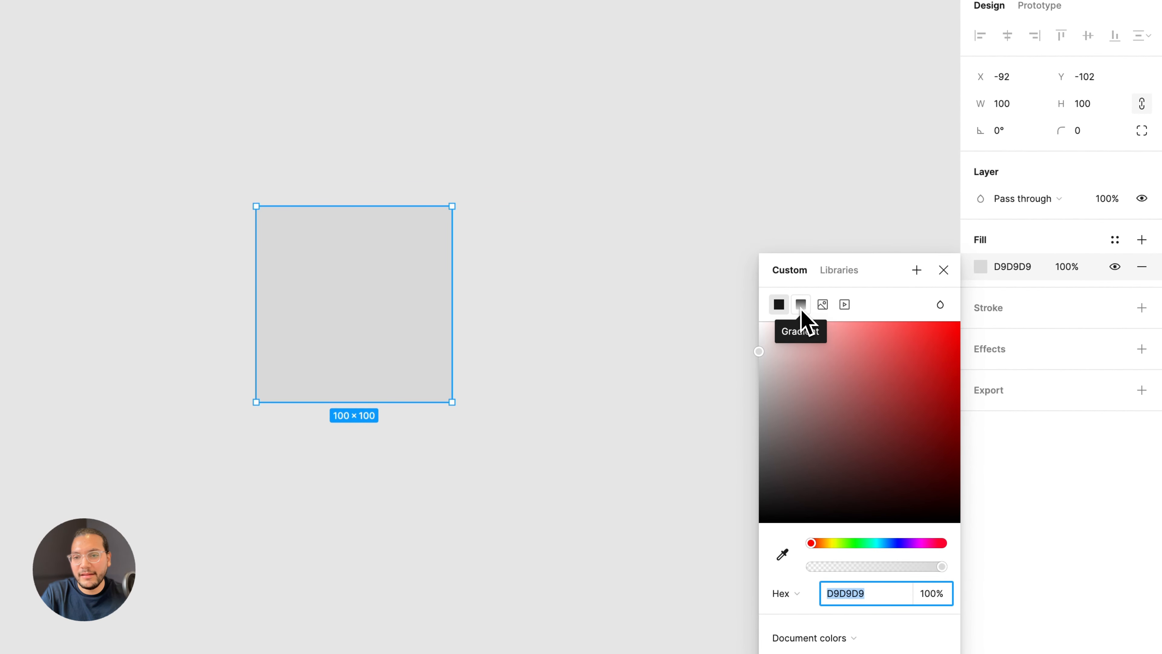
left_click(800, 320)
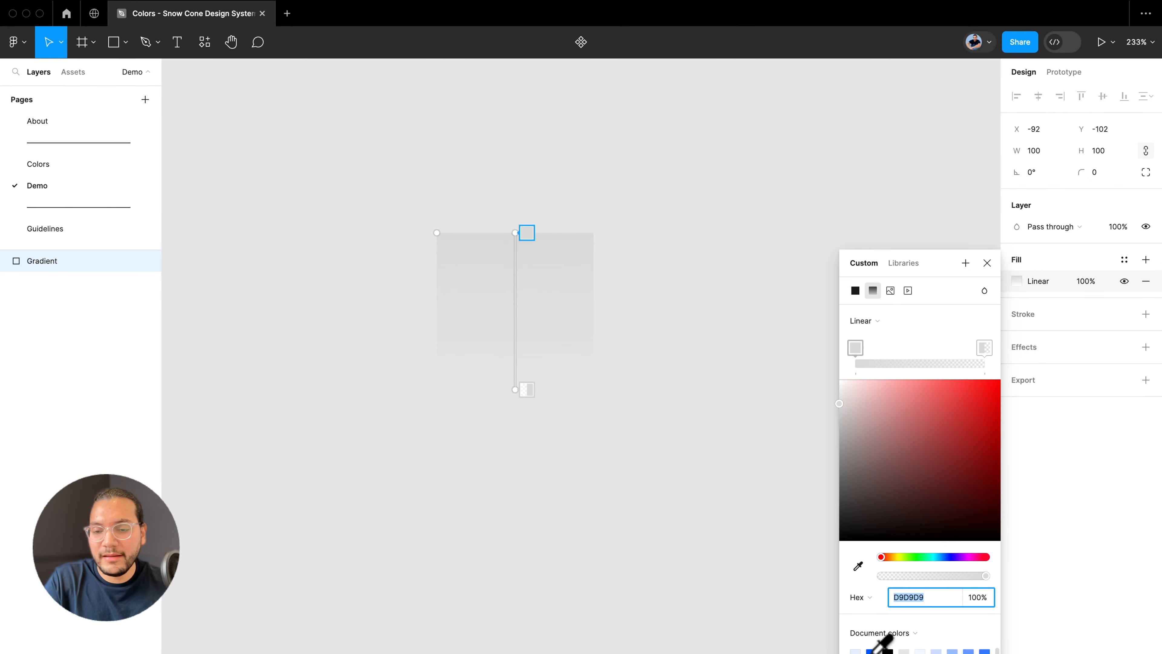
left_click(871, 650)
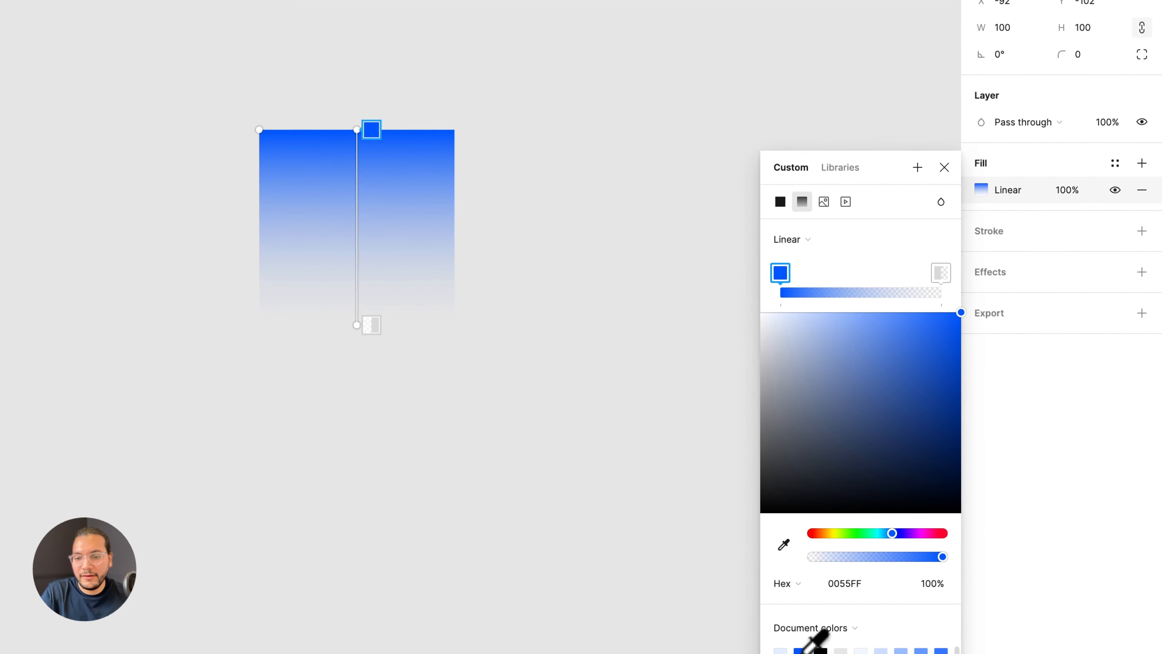
left_click(780, 650)
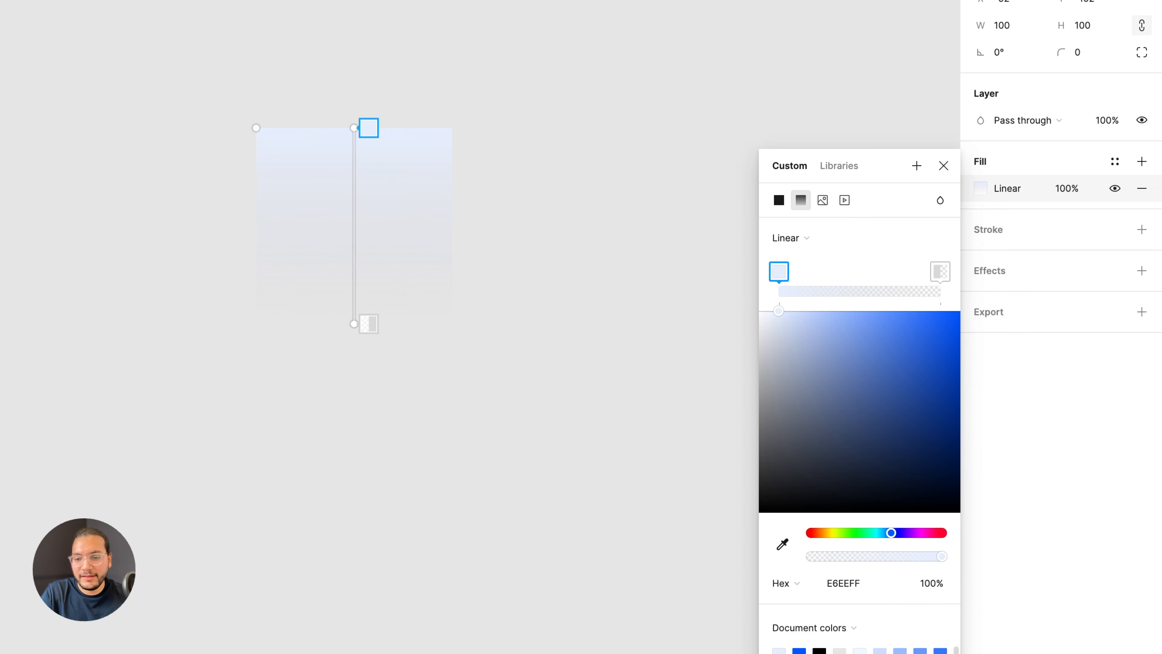
left_click(799, 649)
left_click(941, 278)
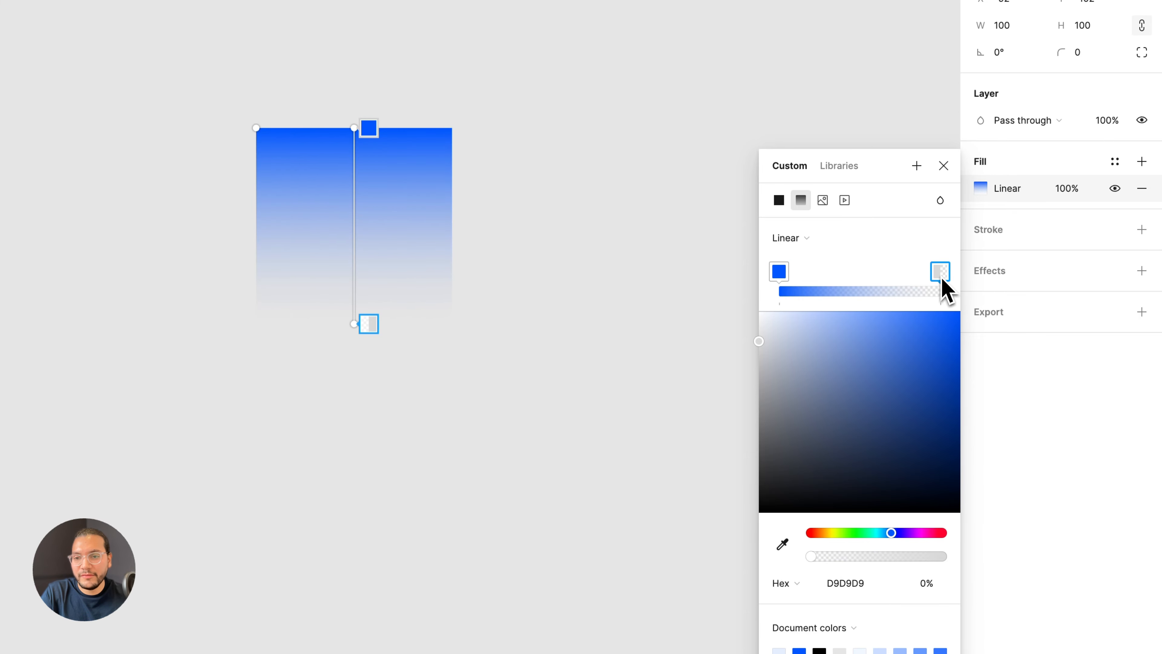
left_click(780, 650)
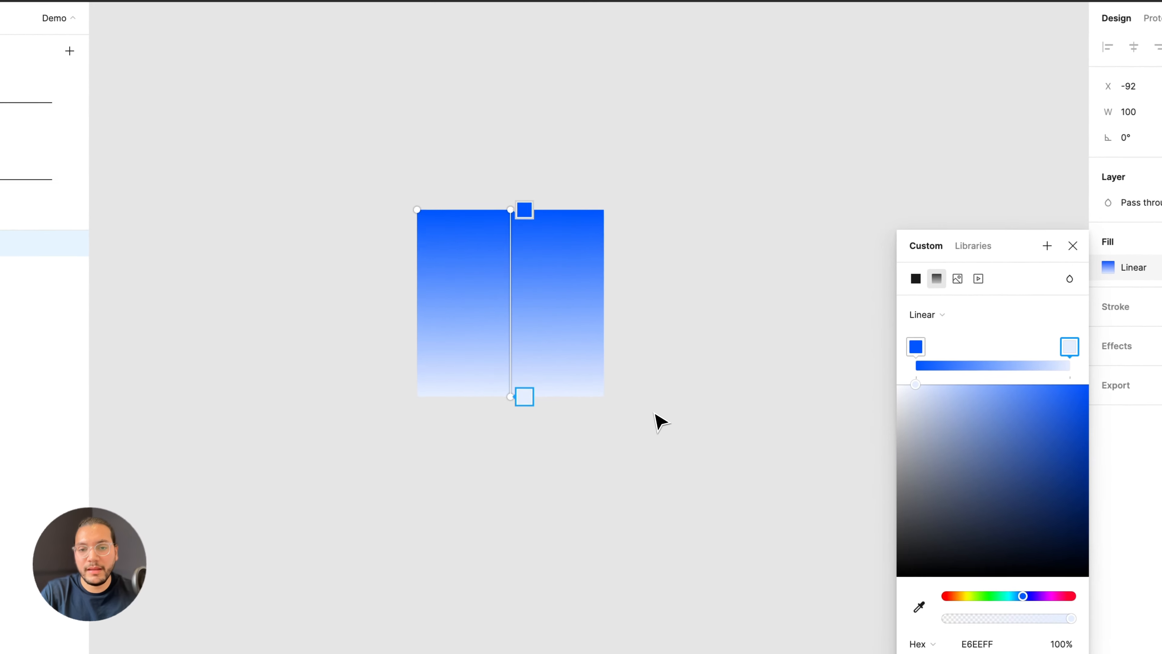
left_click(655, 413)
left_click(655, 415)
- Duplicate the gradient square to its left and apply the library color Blue Coconut/Opaque/60 to the right-hand square
left_click(530, 312)
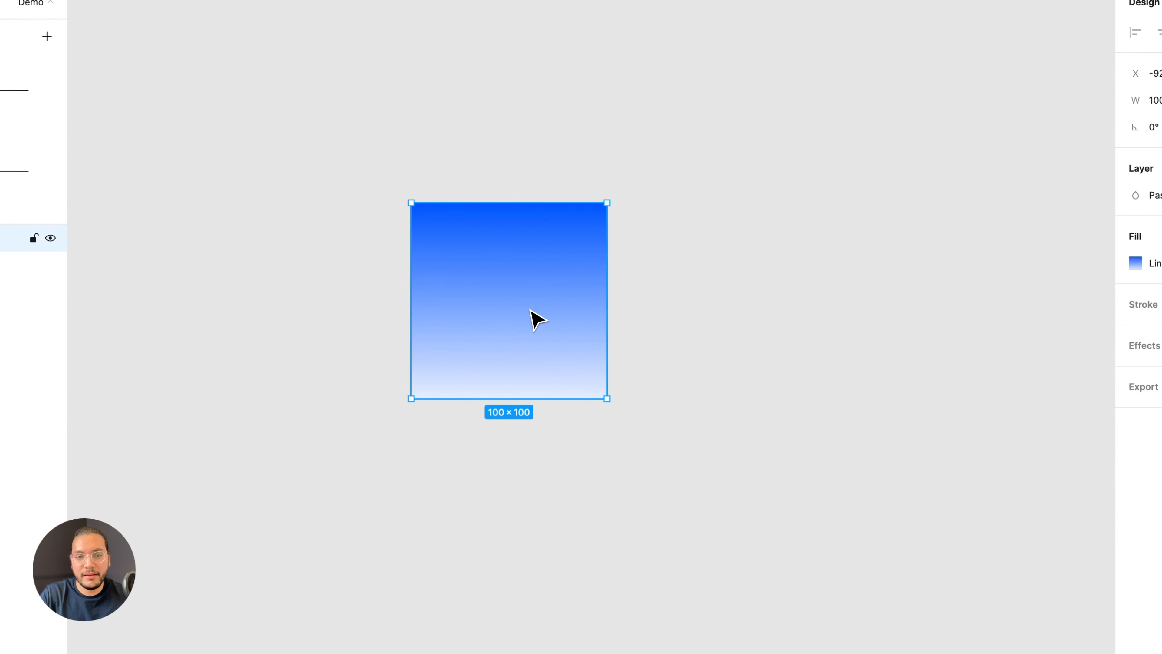
left_click_drag(529, 309, 299, 321)
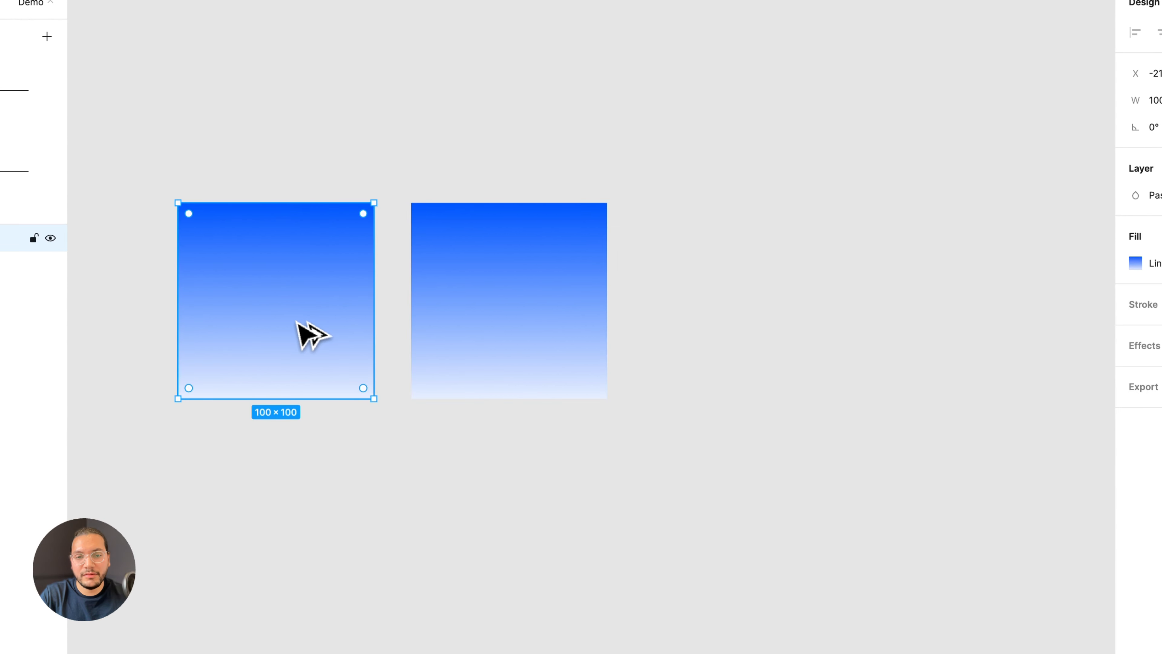
left_click(462, 321)
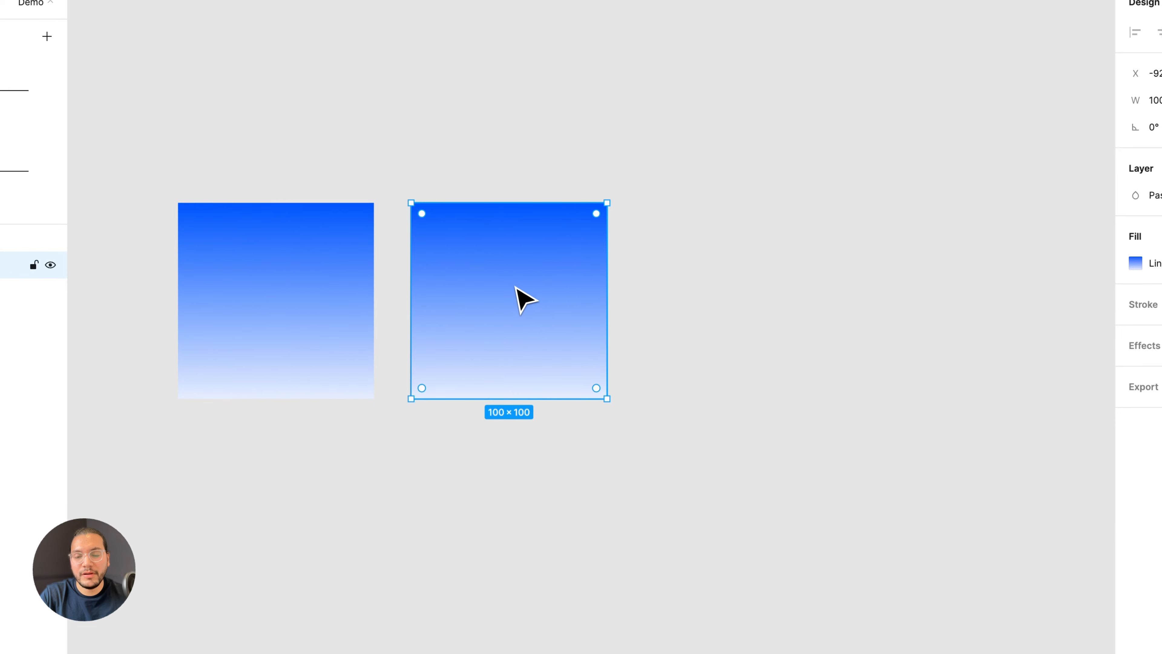
left_click(1114, 229)
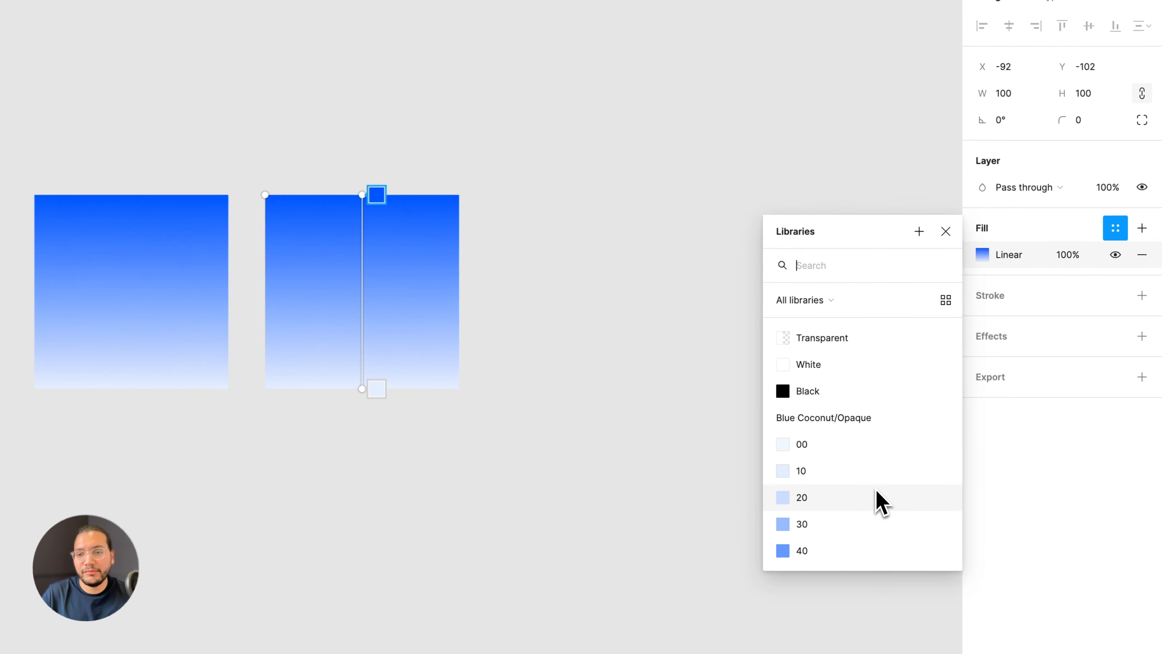
scroll(878, 502, "down", 3)
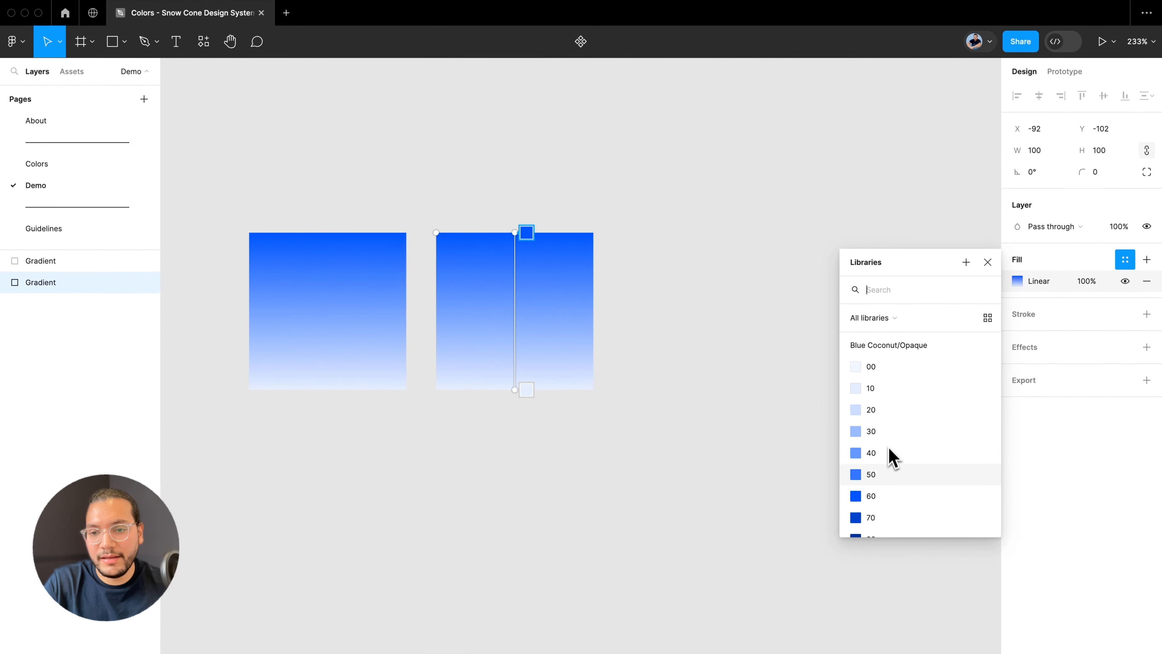
left_click(871, 495)
- Stack the solid blue square directly above the gradient square and place a duplicate of it directly below
left_click_drag(575, 327, 402, 142)
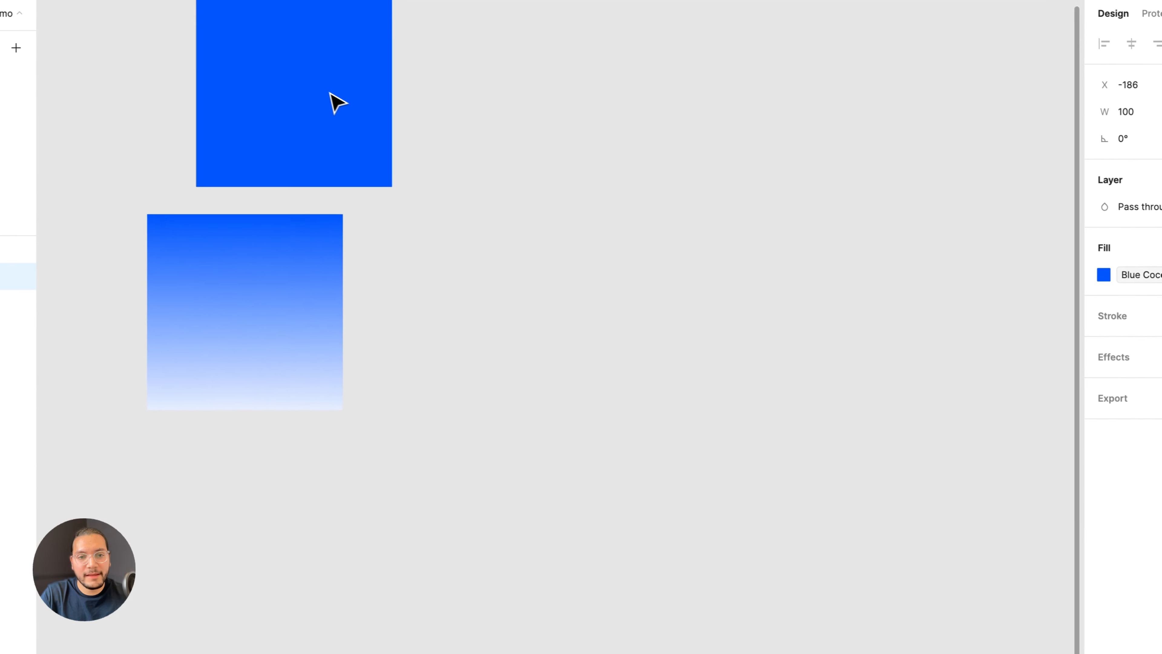
left_click_drag(336, 102, 312, 536)
left_click(356, 167)
left_click(302, 139)
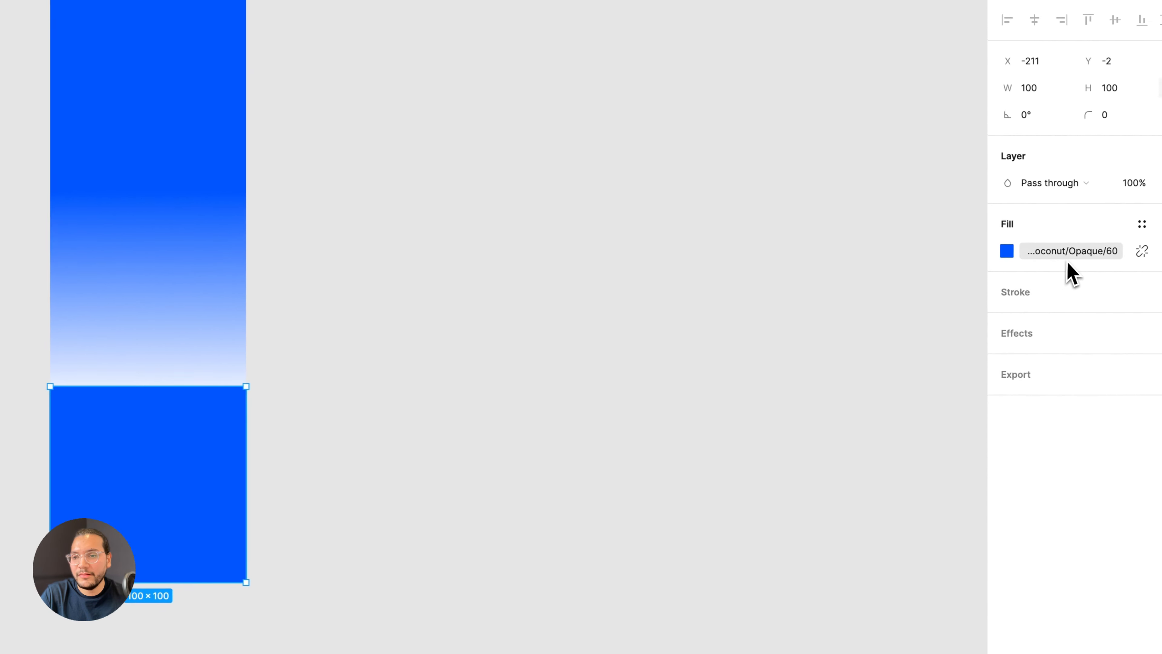
- Change the lowest square's fill to the library color Blue Coconut/Opaque/10 and deselect it
left_click(1068, 252)
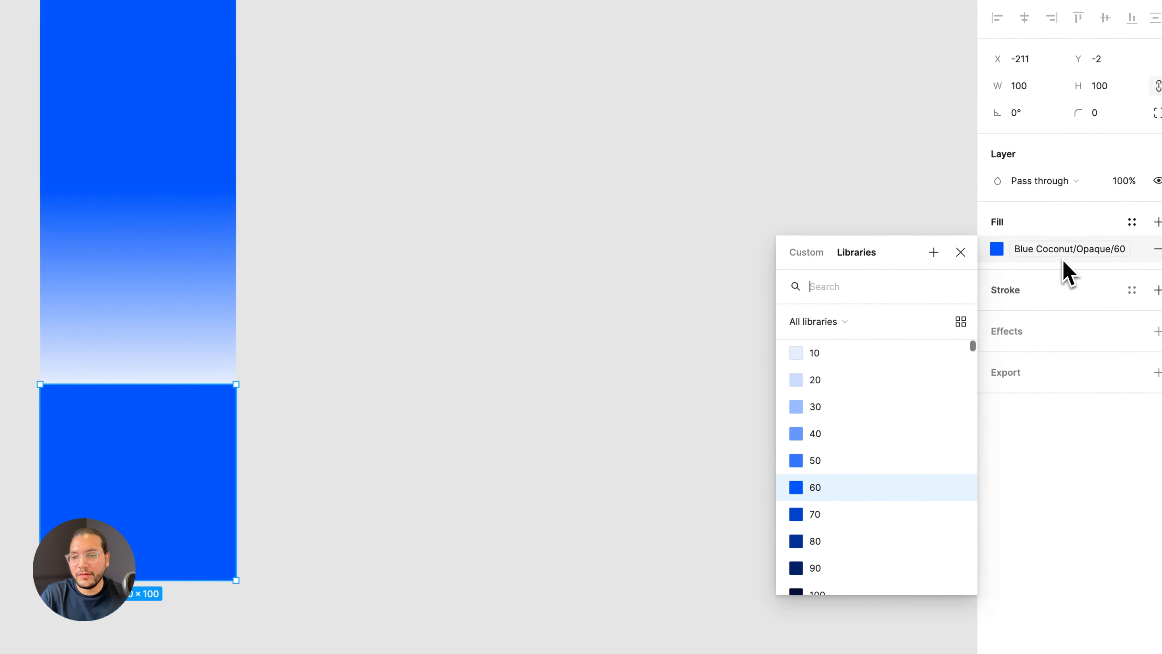
left_click(860, 353)
left_click(682, 433)
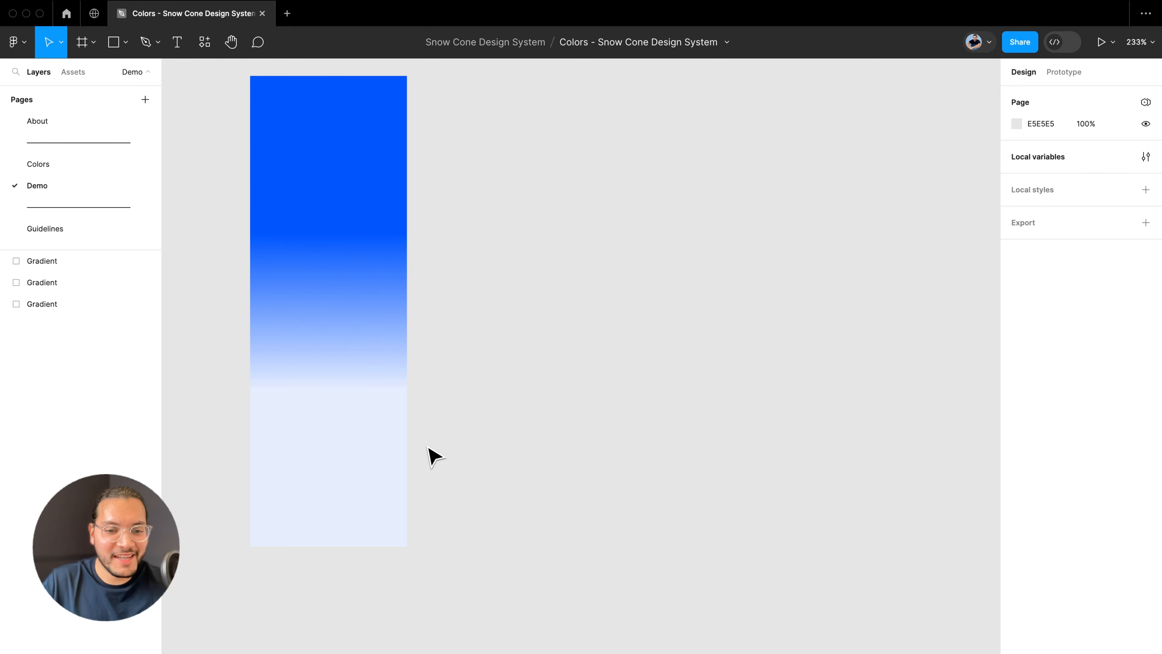
- Nudge the pale blue square down and the solid blue square up to leave small gaps around the gradient square
left_click(387, 450)
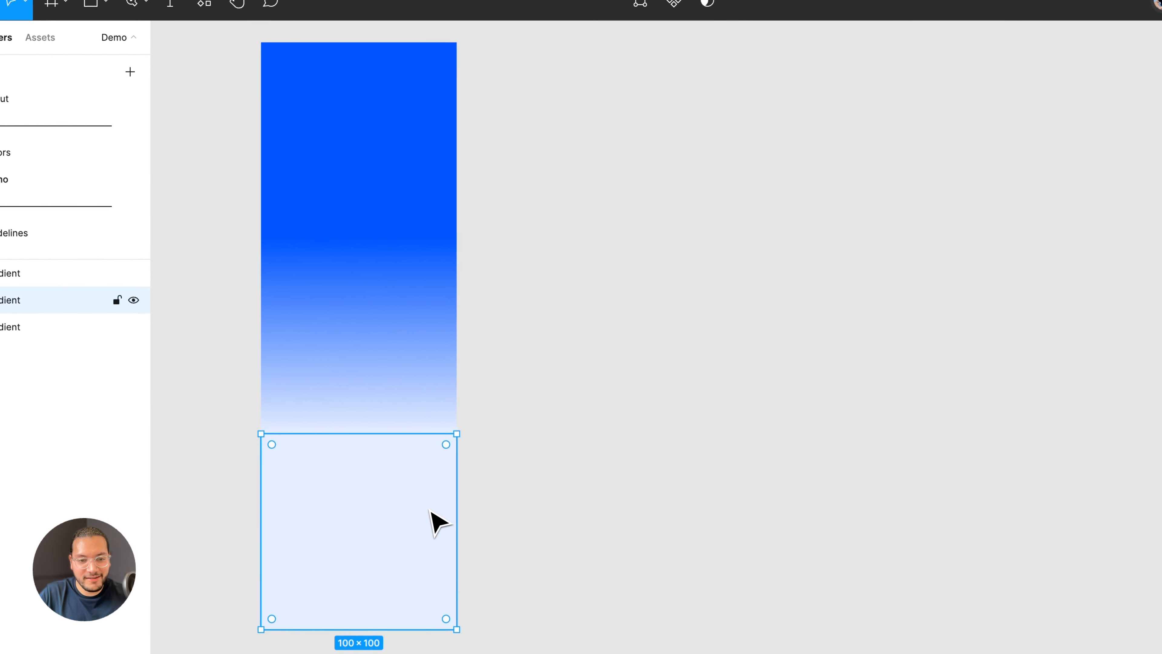
key("shift+Down")
left_click(423, 234)
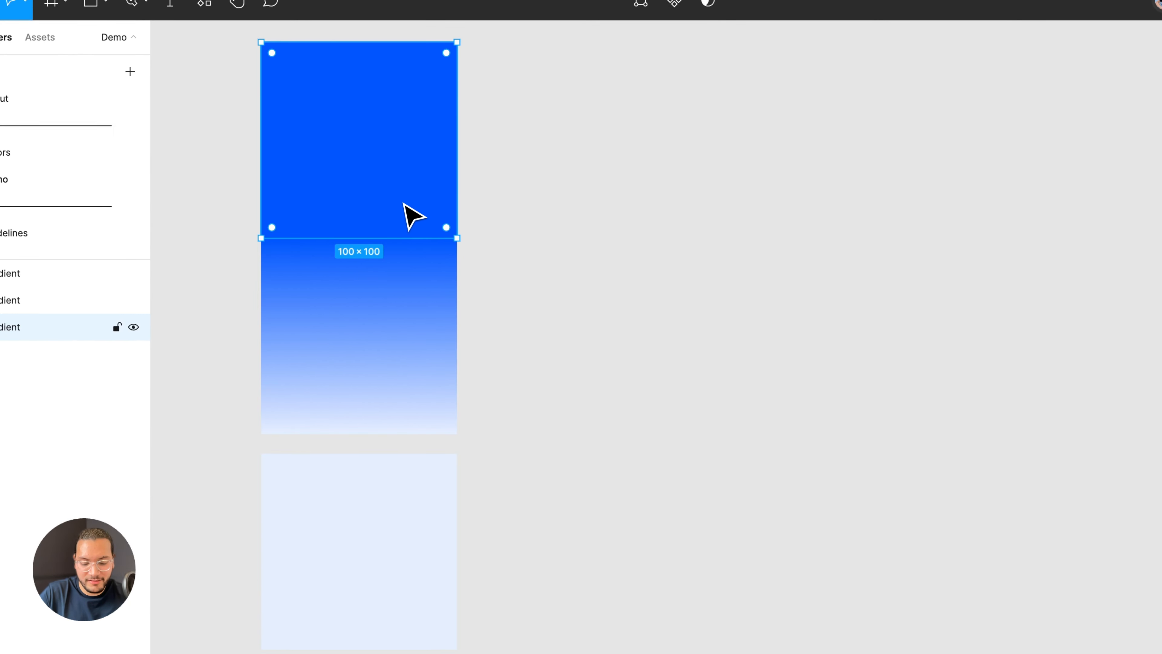
key("shift+Up")
scroll(578, 280, "up", 2)
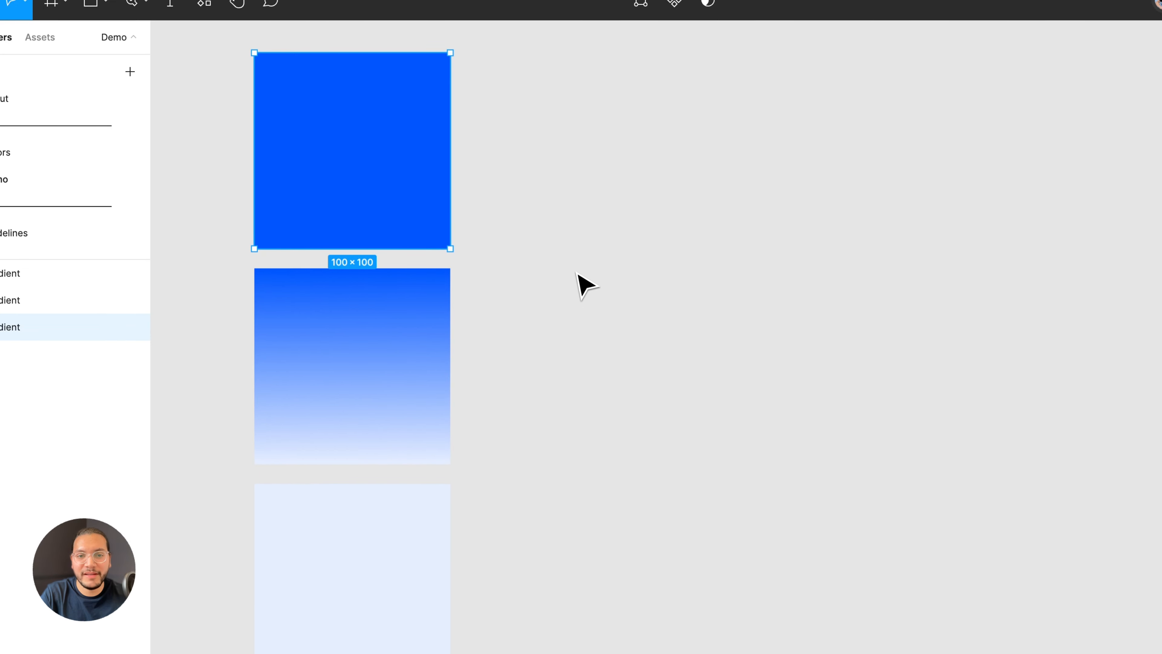
left_click(578, 281)
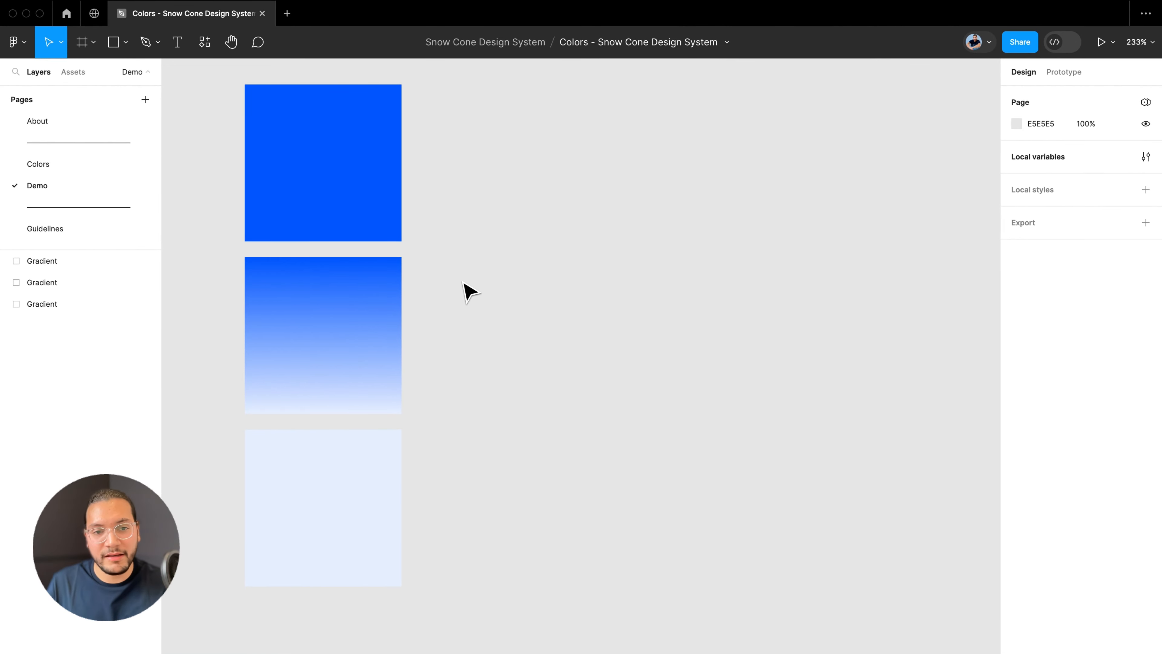
- Try moving the solid squares back against the gradient square's edges to compare colors, and undo the moves
left_click(373, 215)
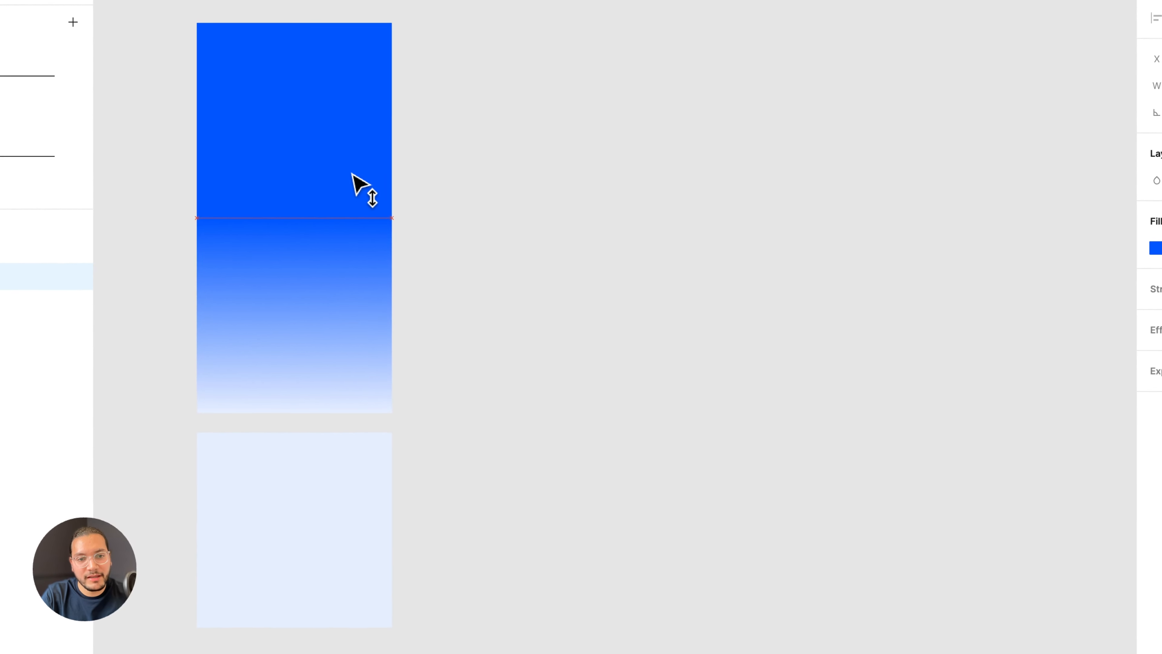
left_click(501, 340)
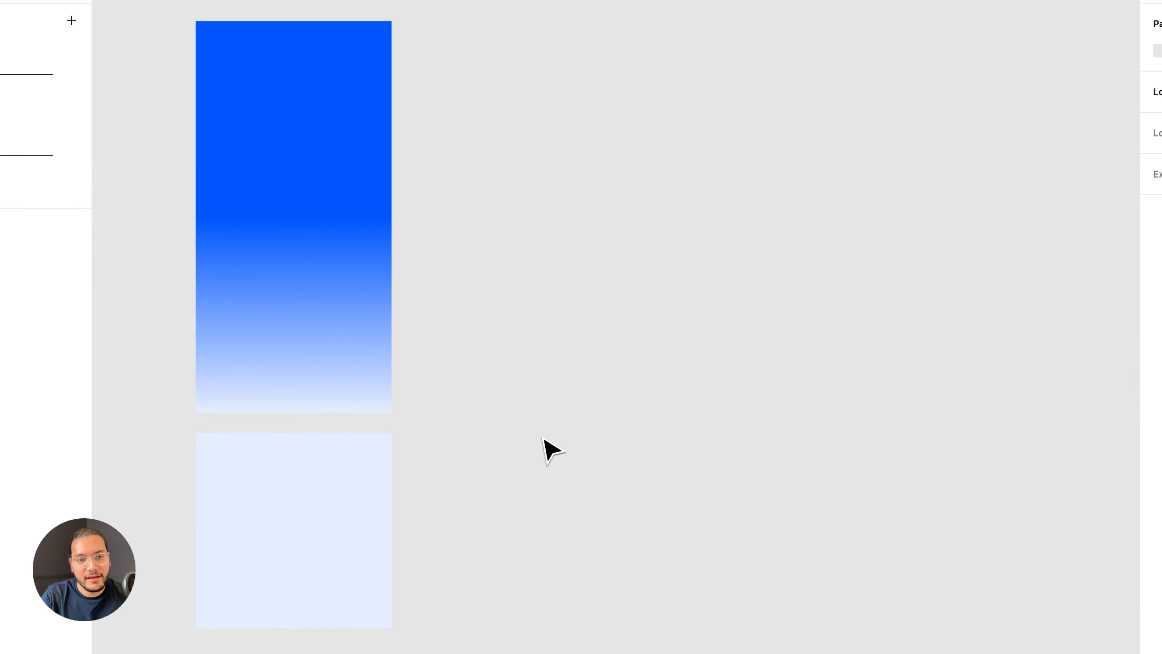
mouse_move(365, 575)
left_mouse_down()
mouse_move(360, 542)
mouse_move(366, 568)
left_mouse_up()
key("super+z")
key("super+z")
- Inspect the gradient square's fill color stops in the color picker, and close it without changes
left_click(327, 397)
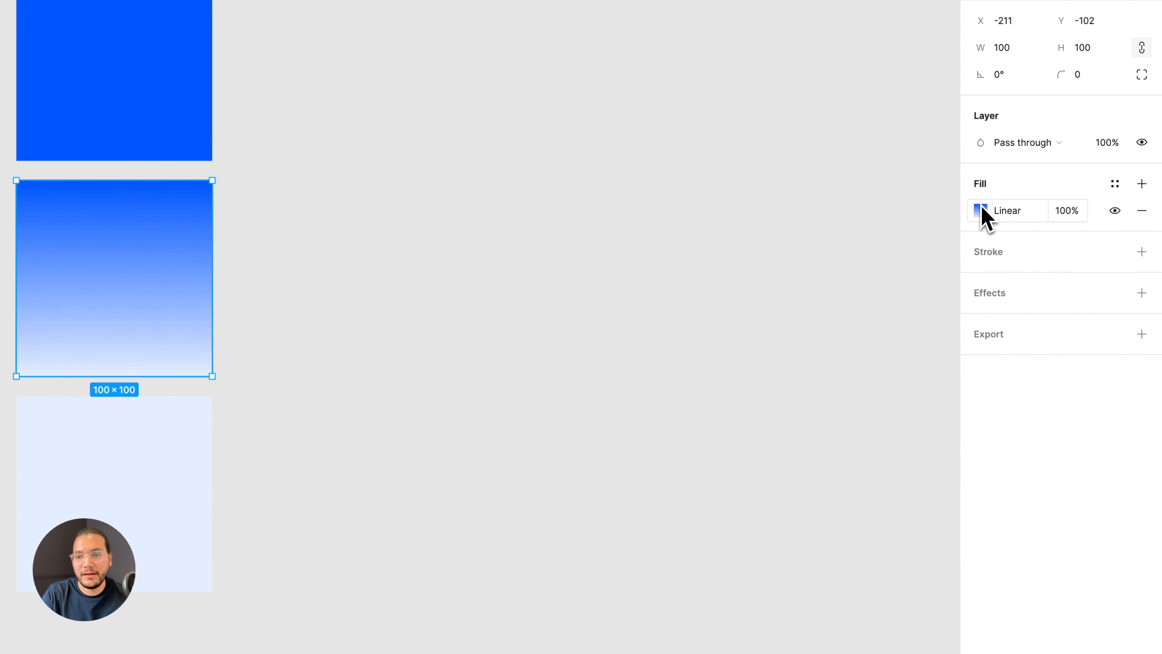
left_click(982, 210)
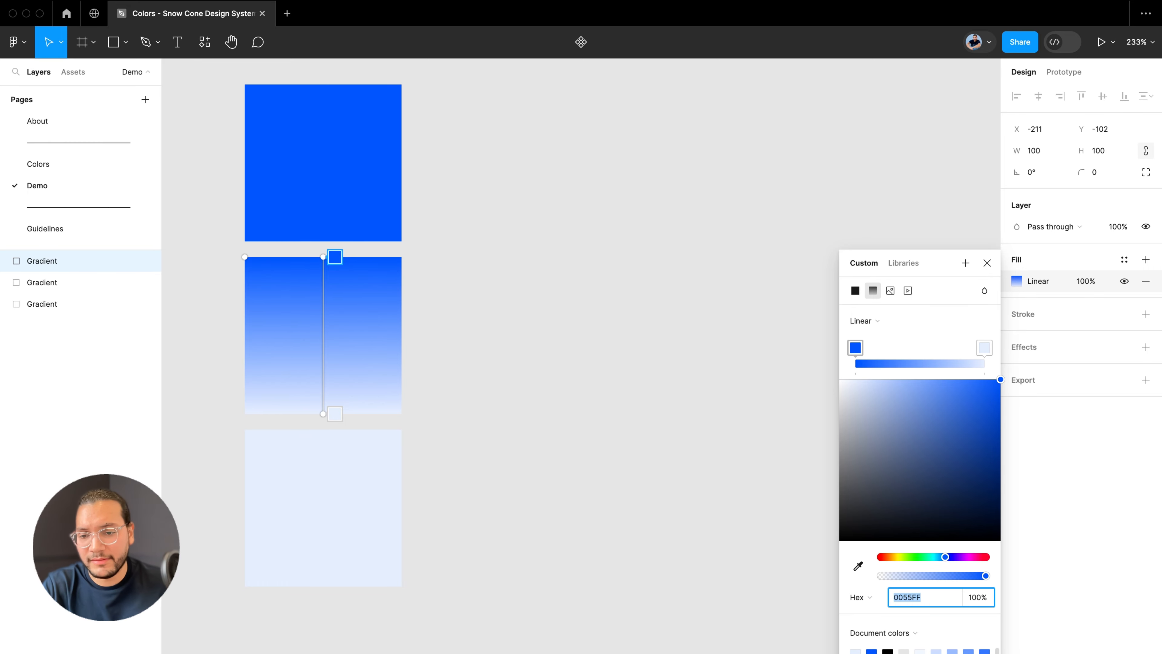
left_click(987, 263)
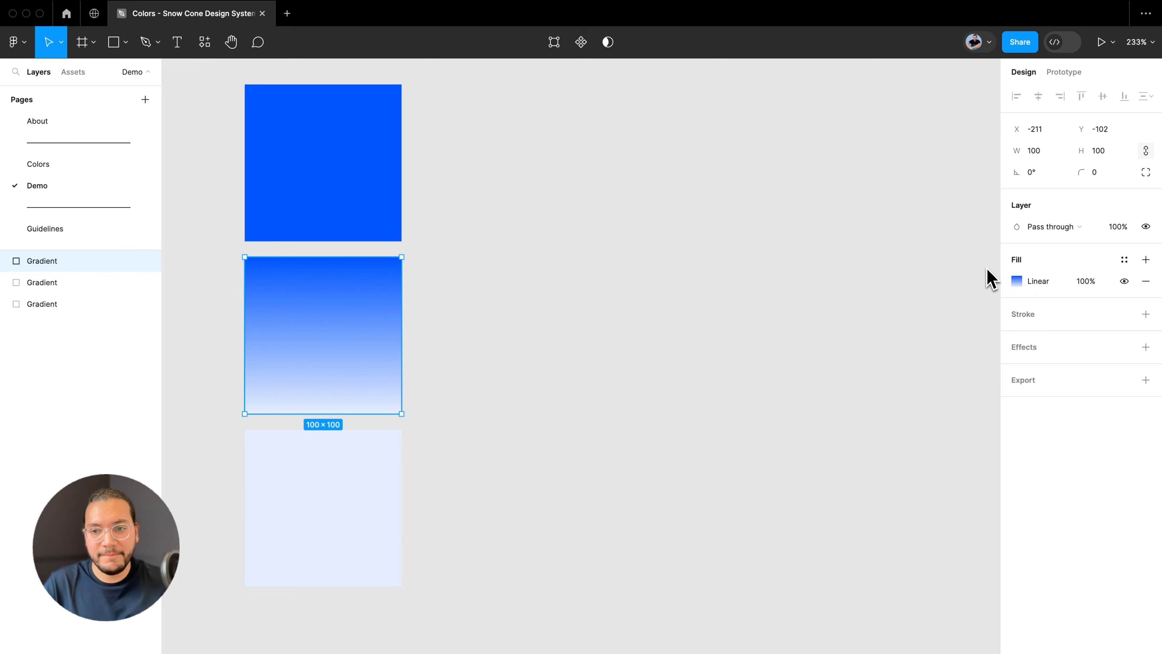
left_click(638, 277)
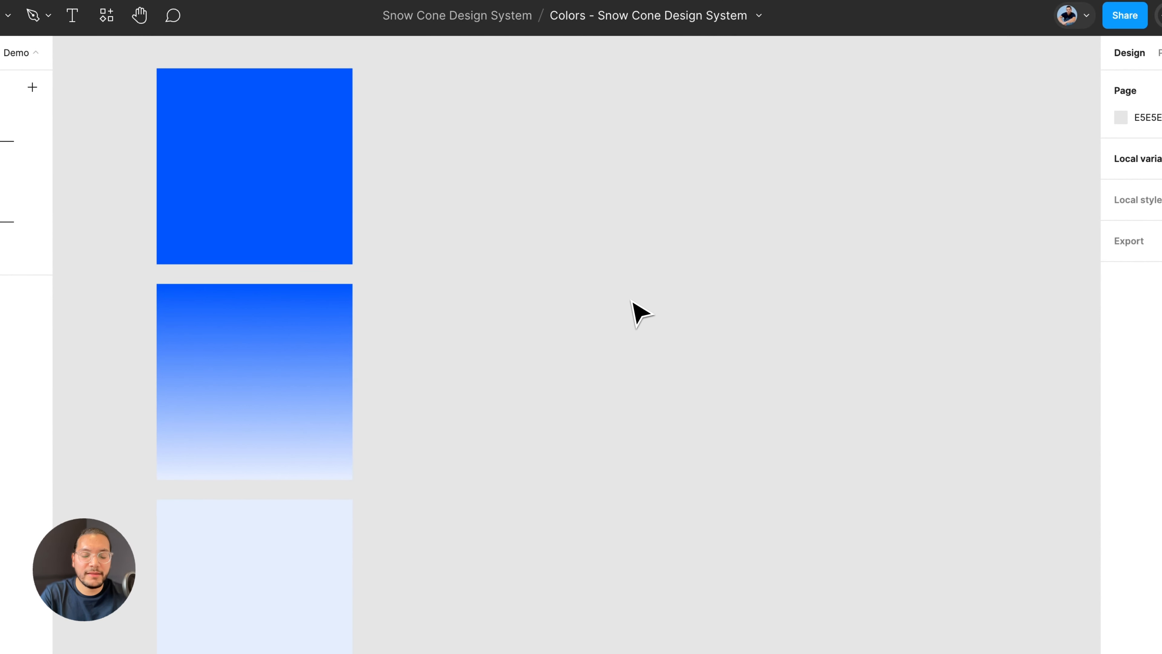
- Duplicate the solid blue square to beside the gradient square and rename the copy as Gradient Stop 1
left_click(262, 174)
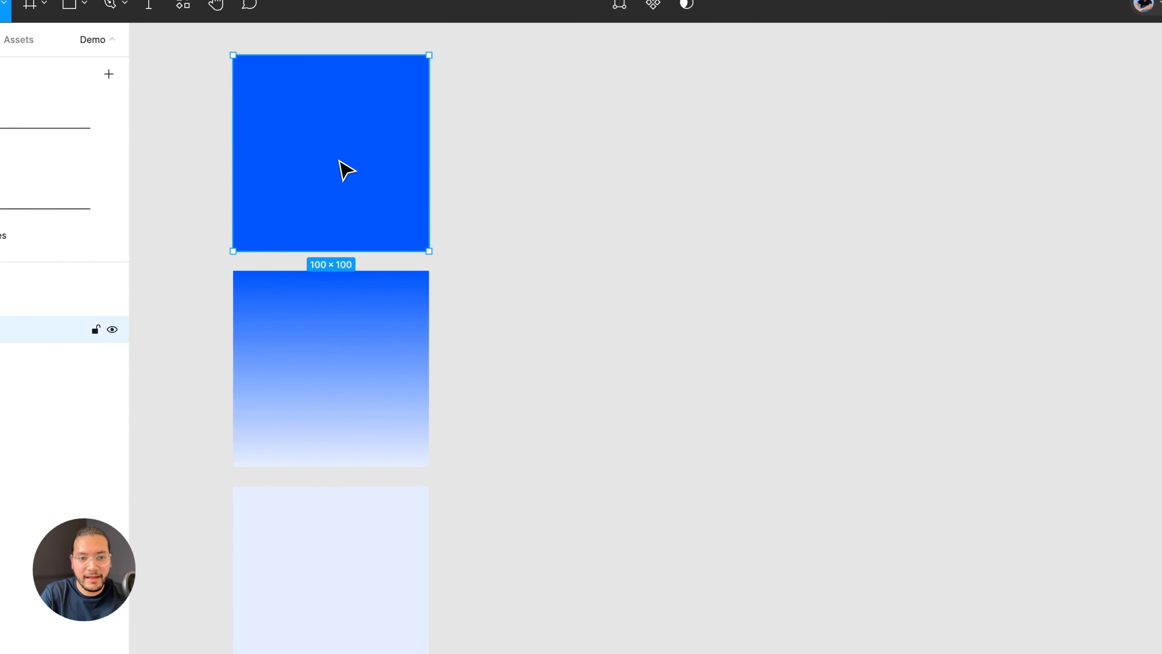
left_click_drag(339, 161, 602, 384)
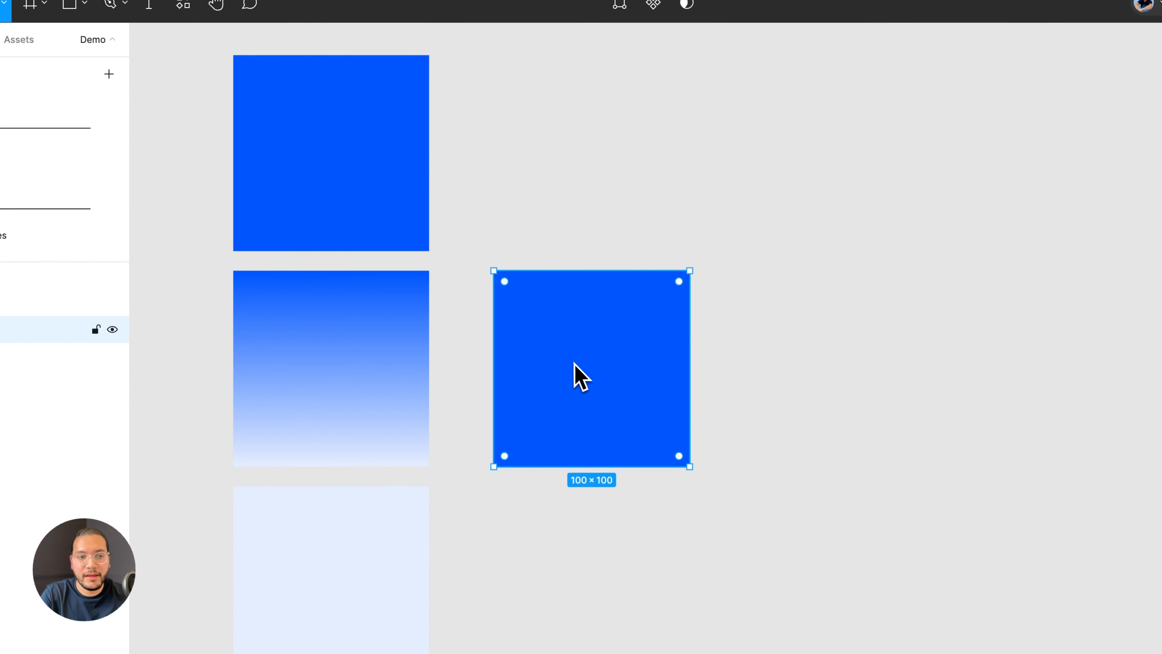
key("super+r")
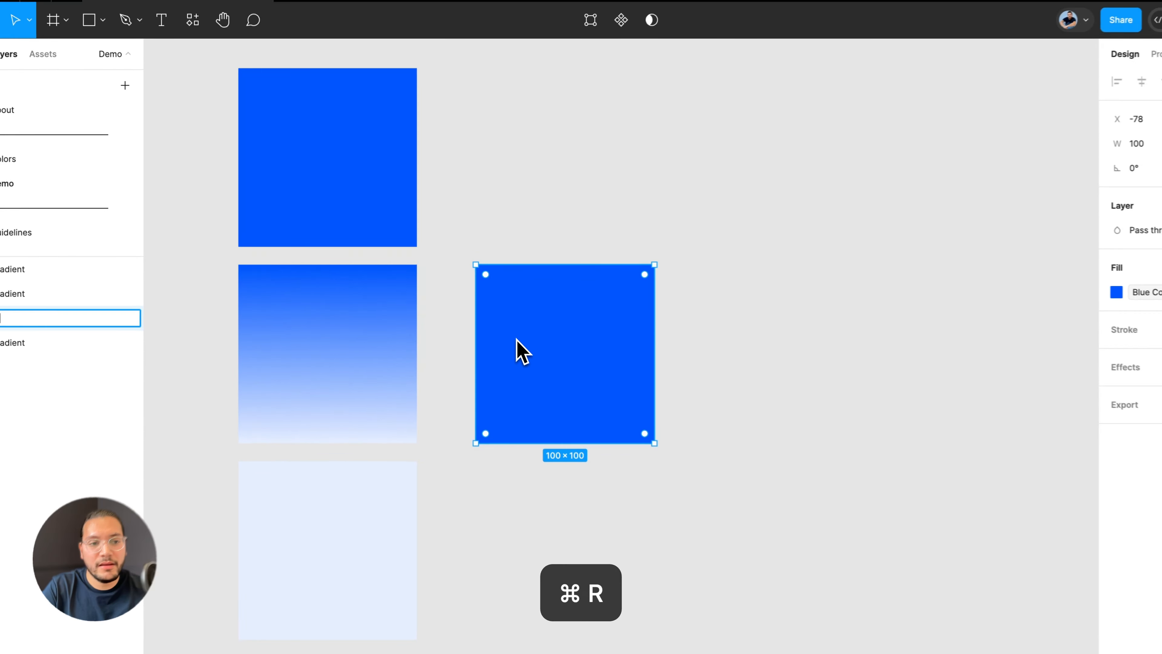
type("Stop 1")
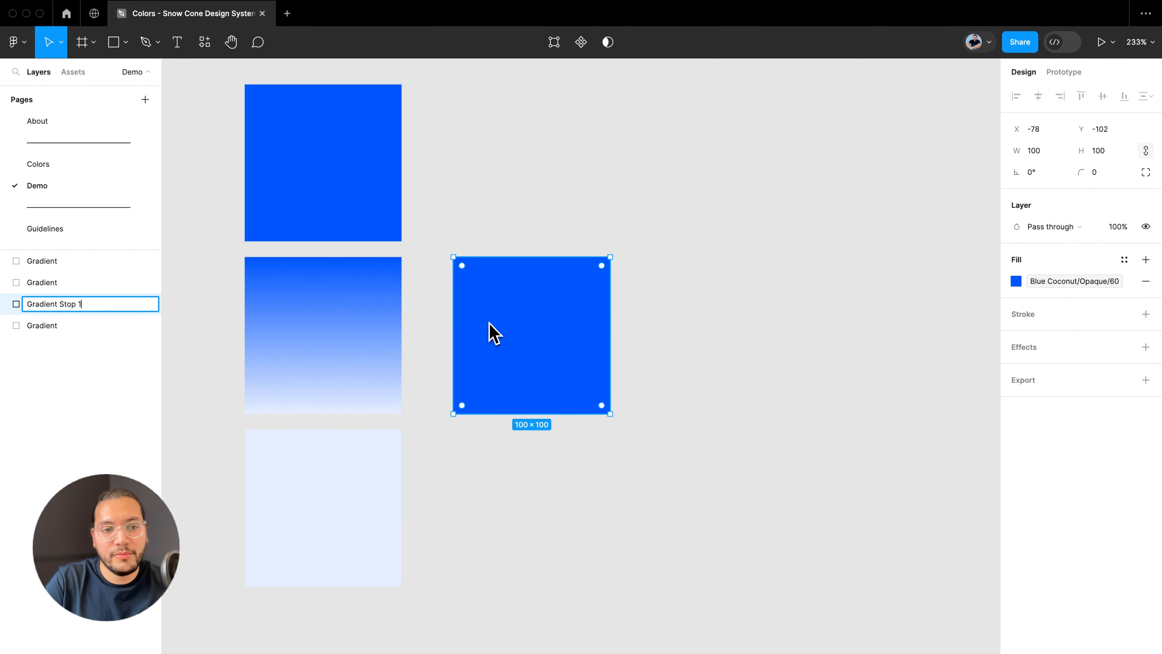
key("Return")
- Duplicate the pale blue square to beside Gradient Stop 1, rename the copy as Gradient Stop 2, and deselect it
left_click(356, 467)
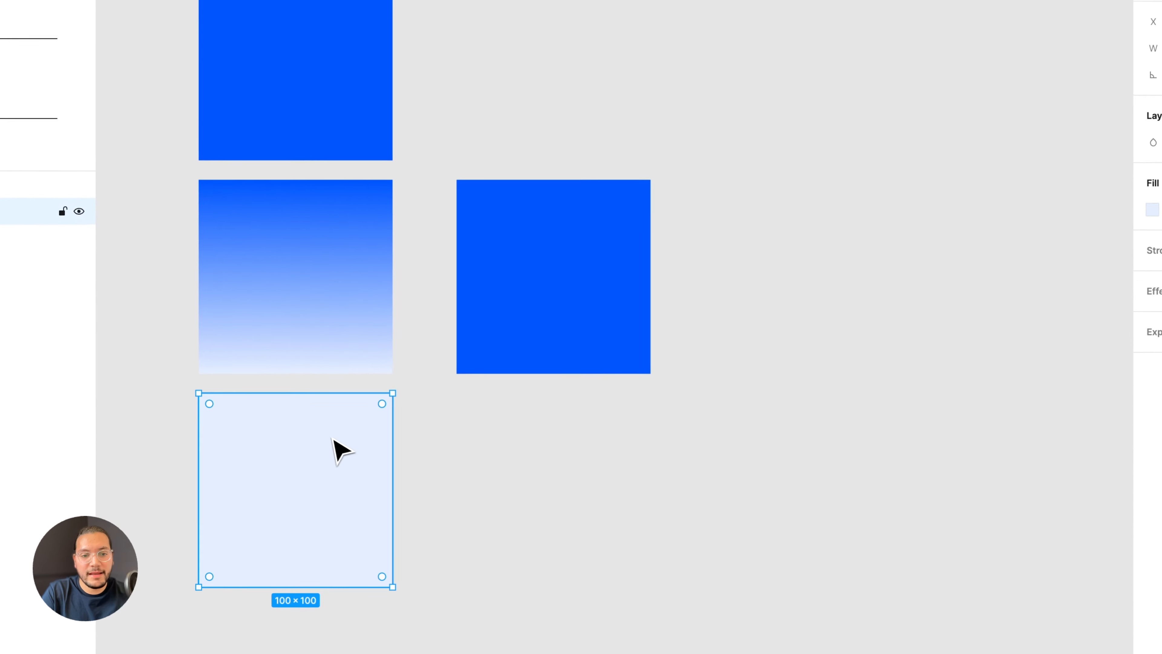
left_click_drag(294, 507, 802, 290)
key("super+r")
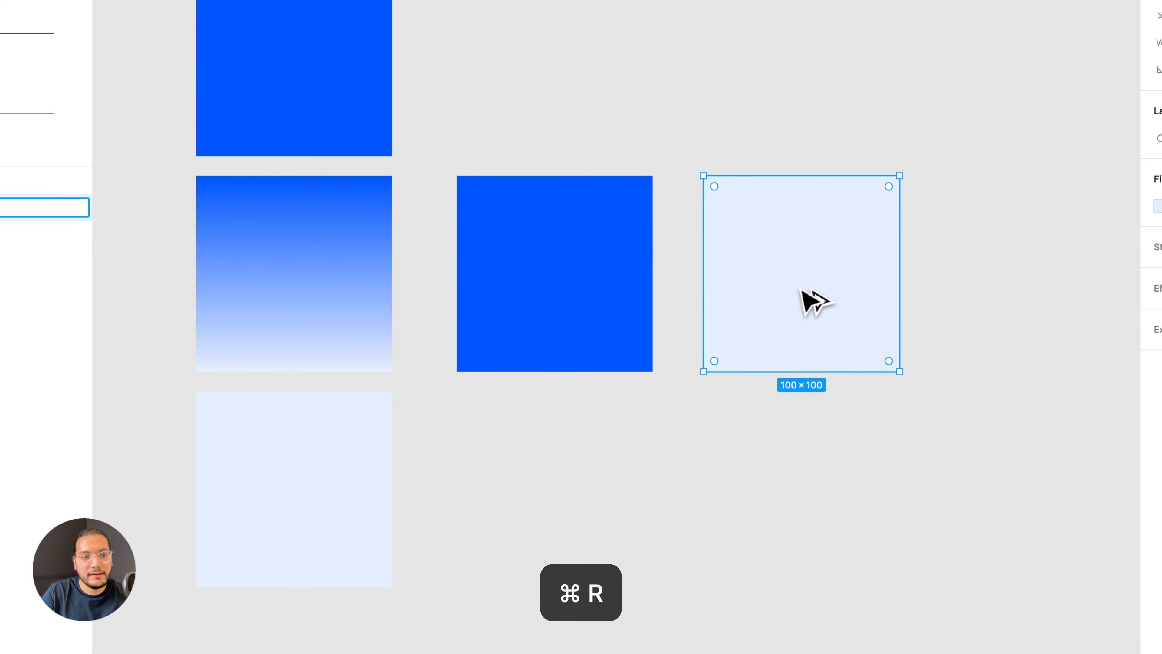
key("super+a")
type("Gradient Stop 2")
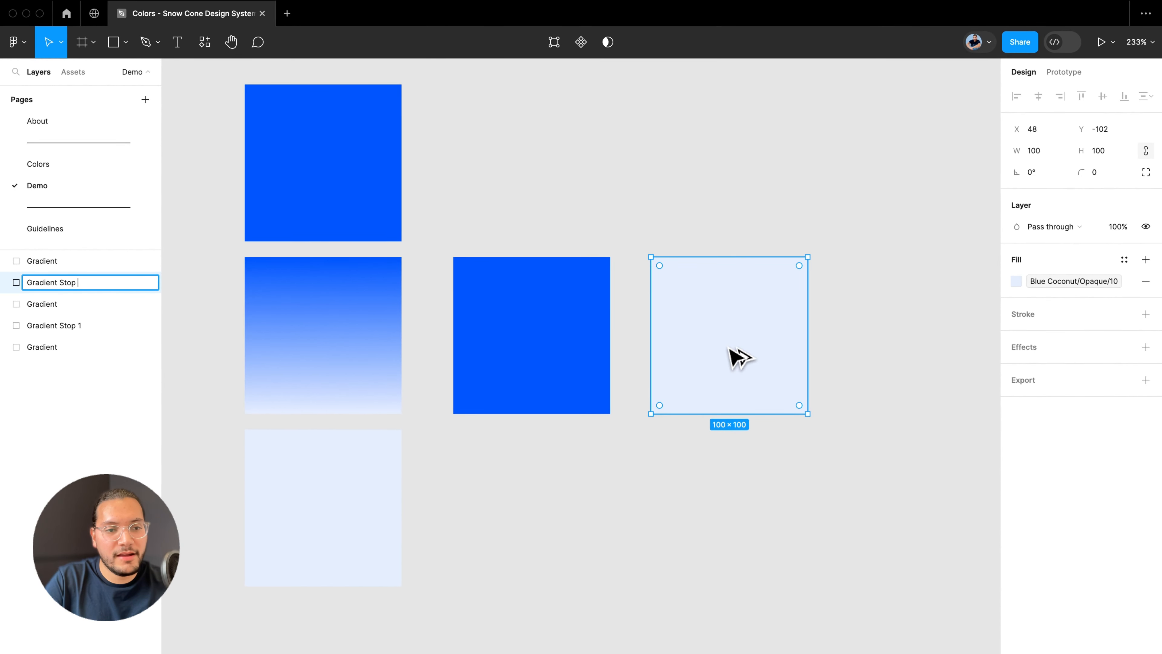
key("Return")
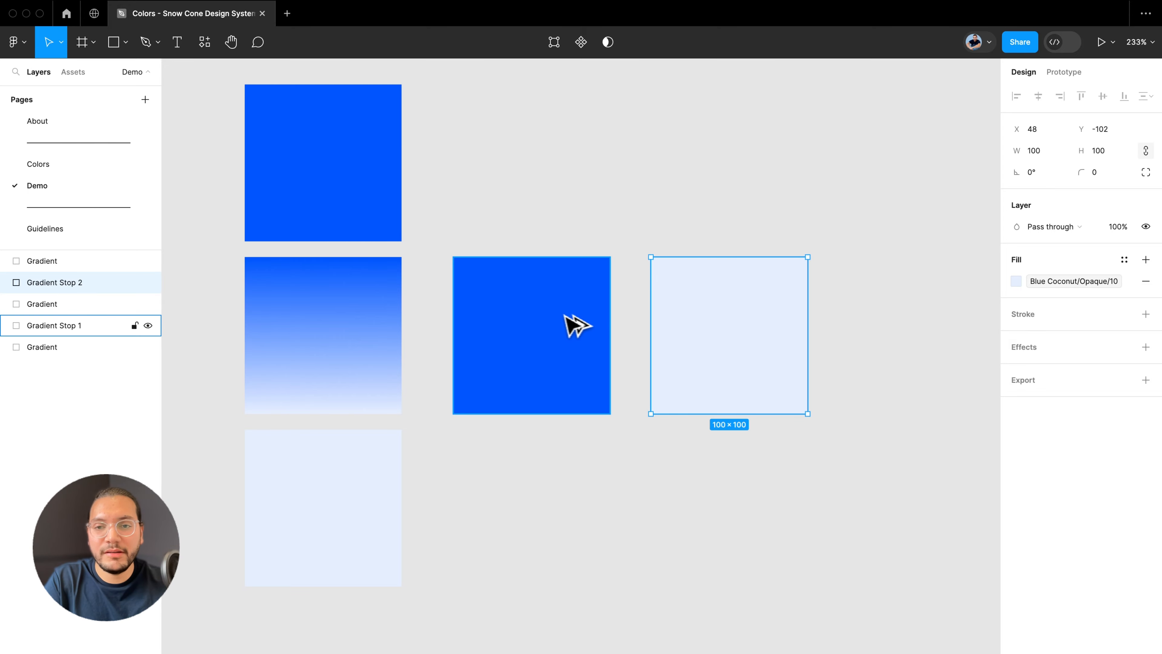
left_click(793, 250)
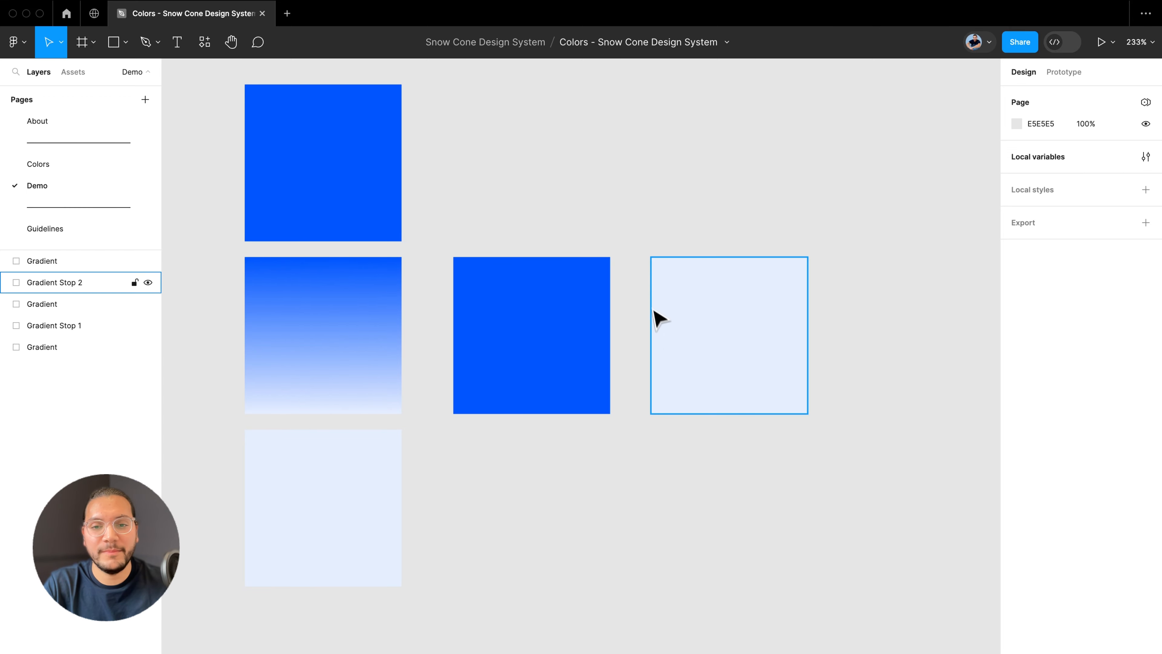
- Draw a 100 × 100 square beside the Gradient Stop 2 square, level with its upper edge
key("r")
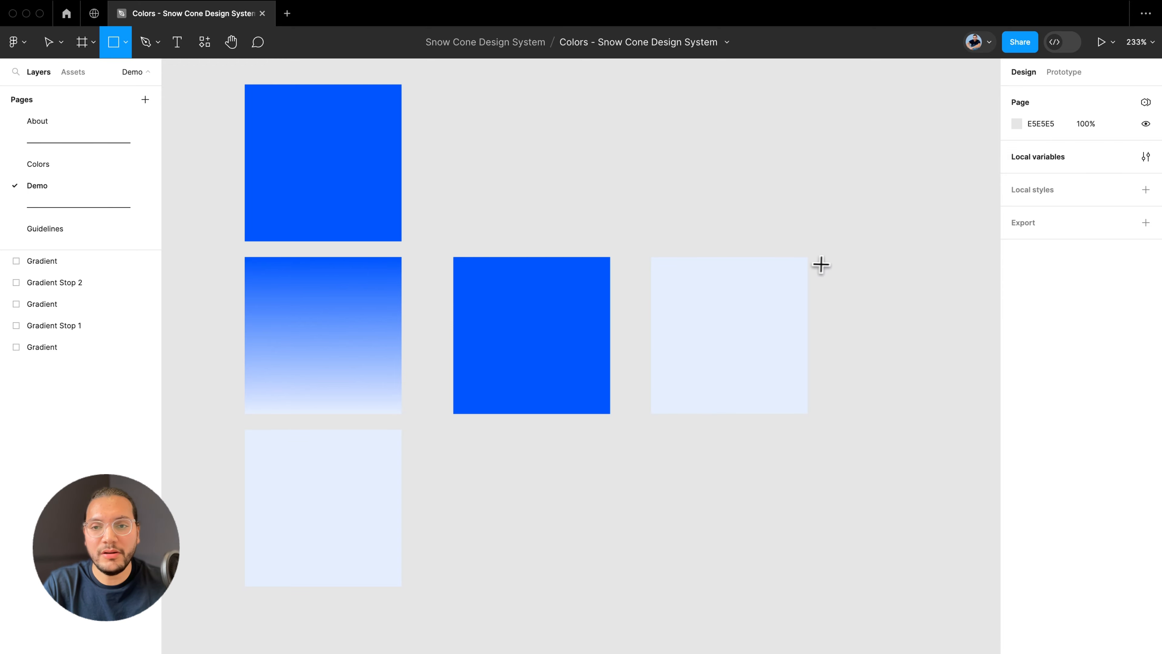
left_click_drag(832, 257, 896, 325)
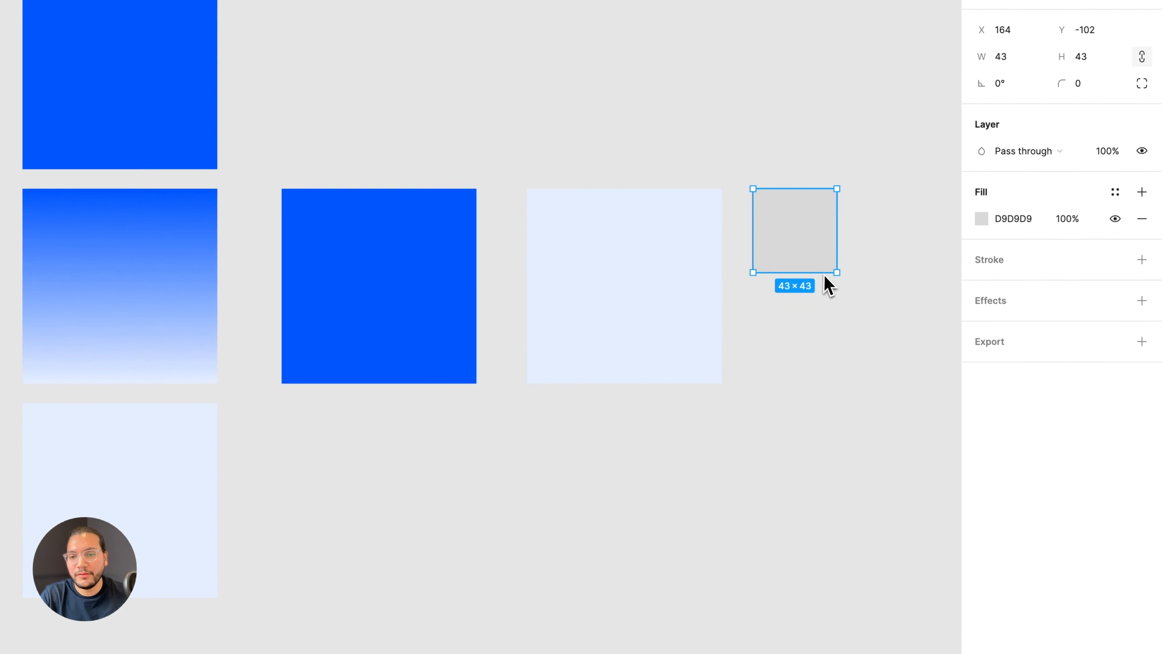
left_click_drag(829, 285, 875, 395)
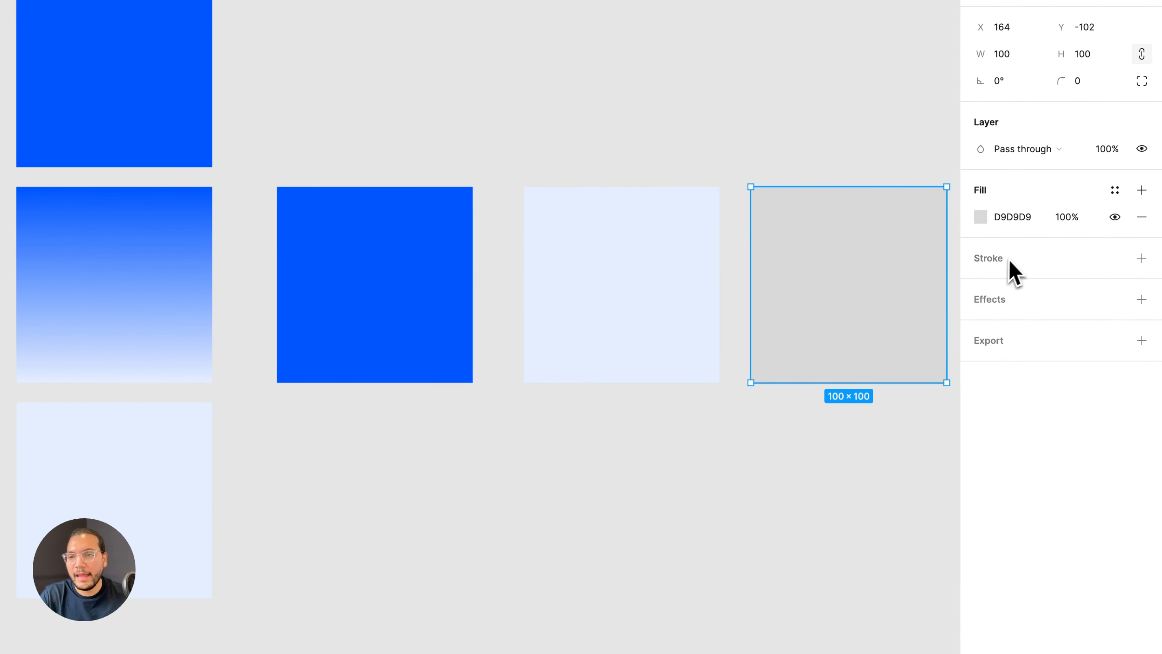
- Change the new square's fill to a linear gradient and set its opaque first stop to black
left_click(983, 218)
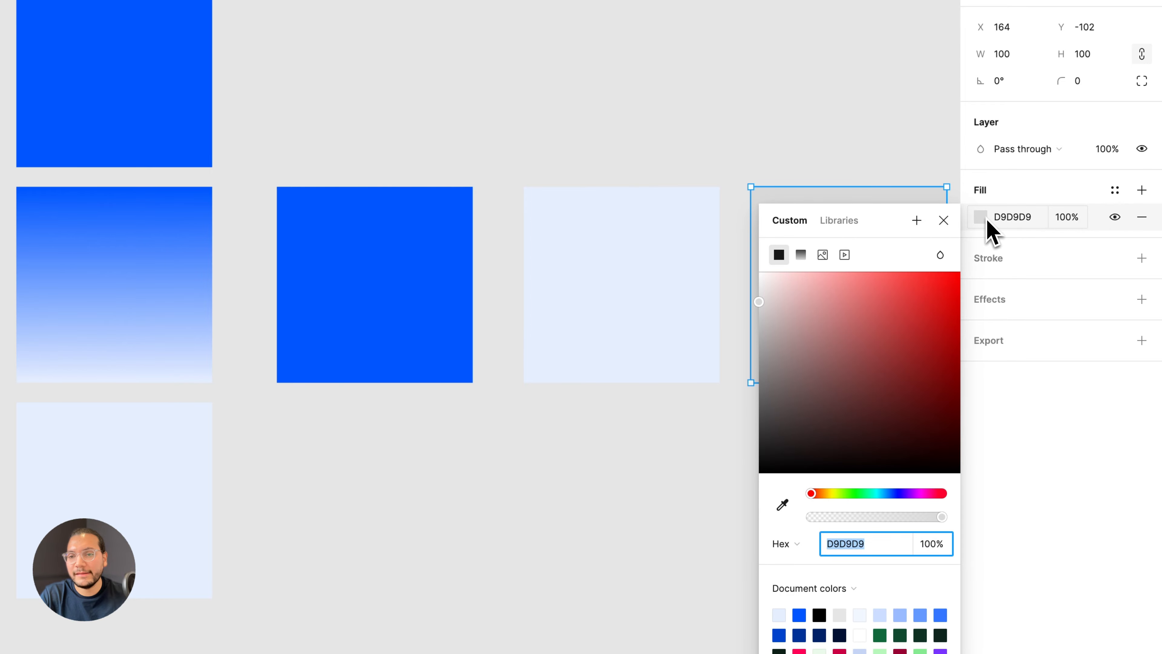
left_click(800, 256)
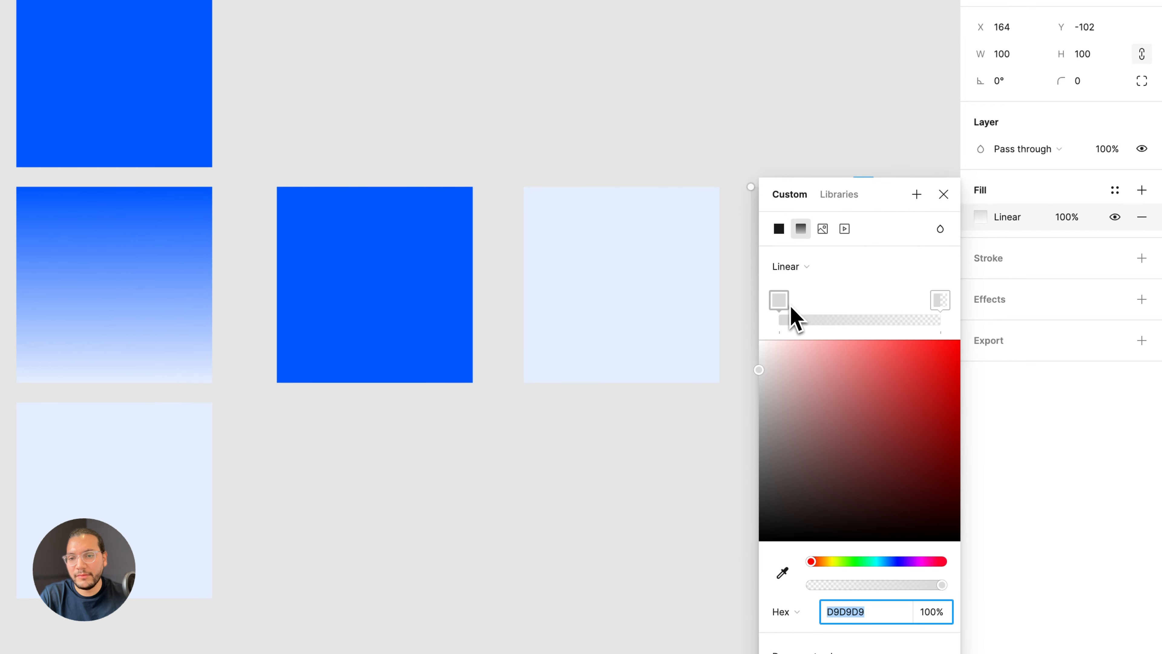
left_click(779, 301)
scroll(614, 404, "right", 1)
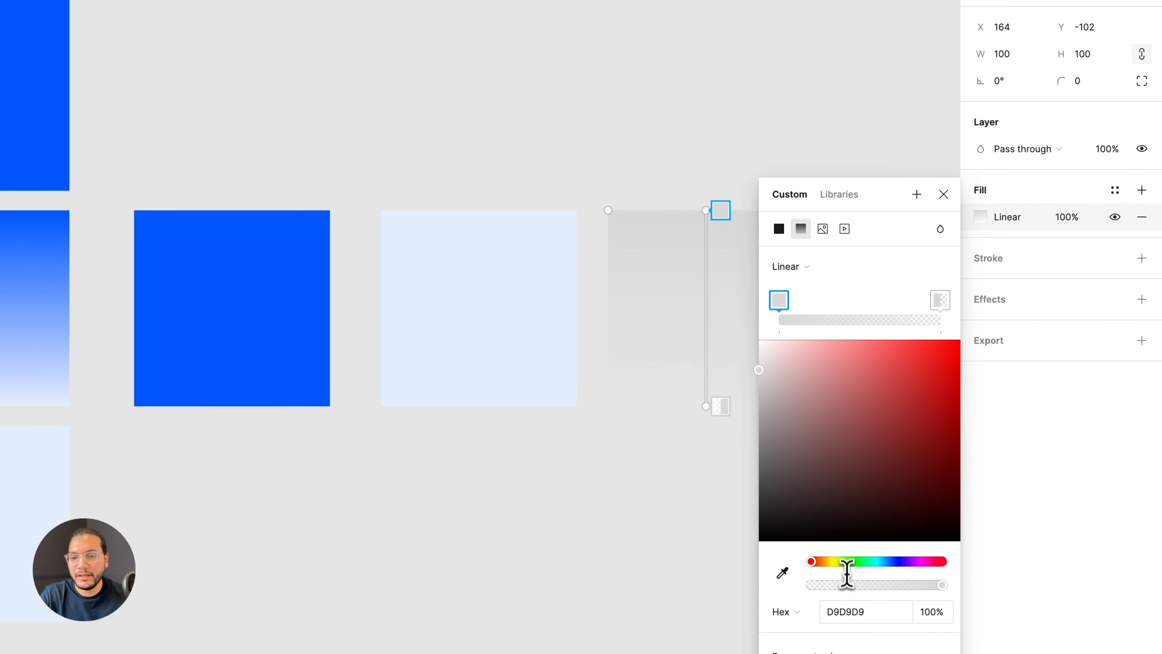
left_click(853, 613)
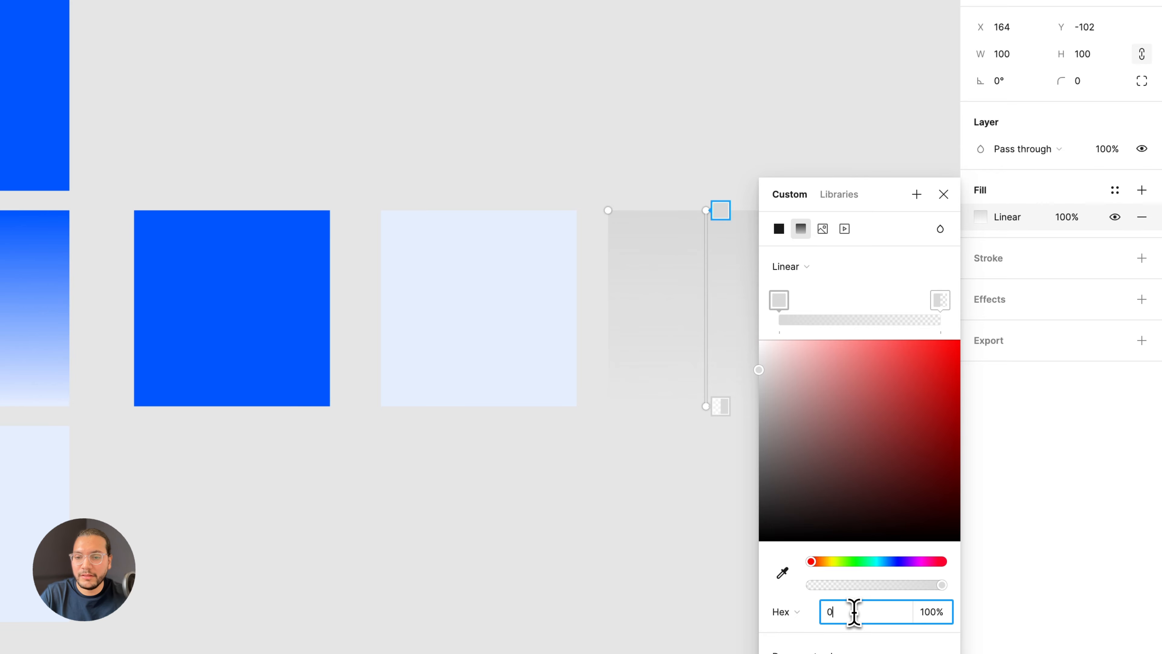
key("Tab")
- Set the gradient's transparent end stop to 000000, then close the color picker and deselect the square
left_click(940, 302)
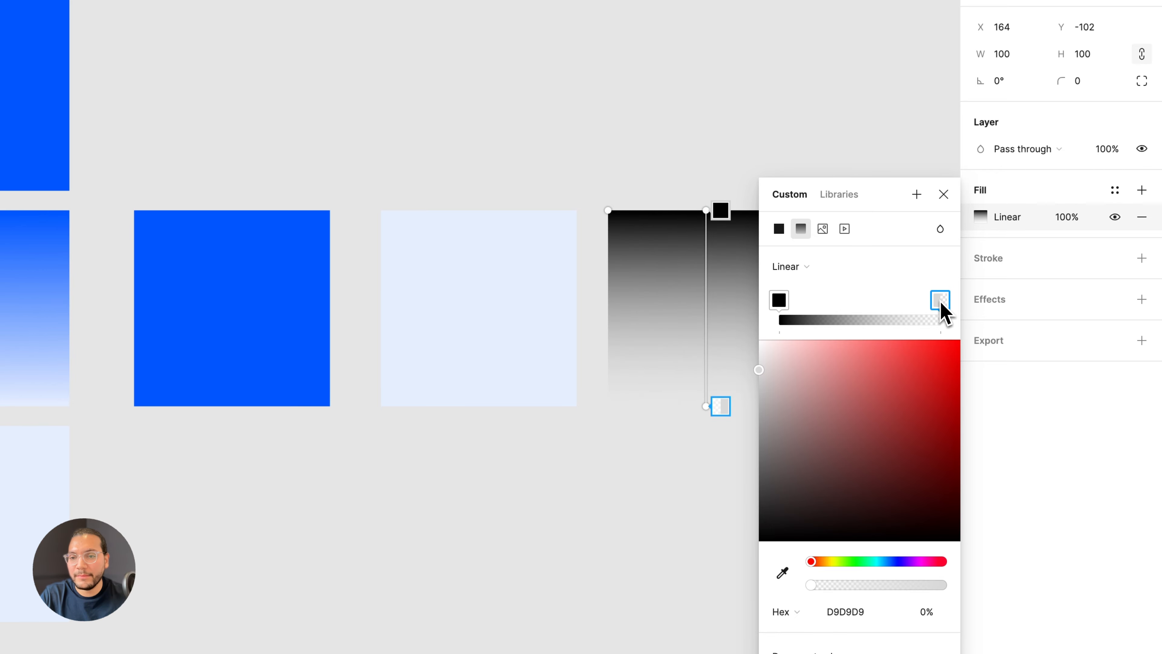
left_click(843, 612)
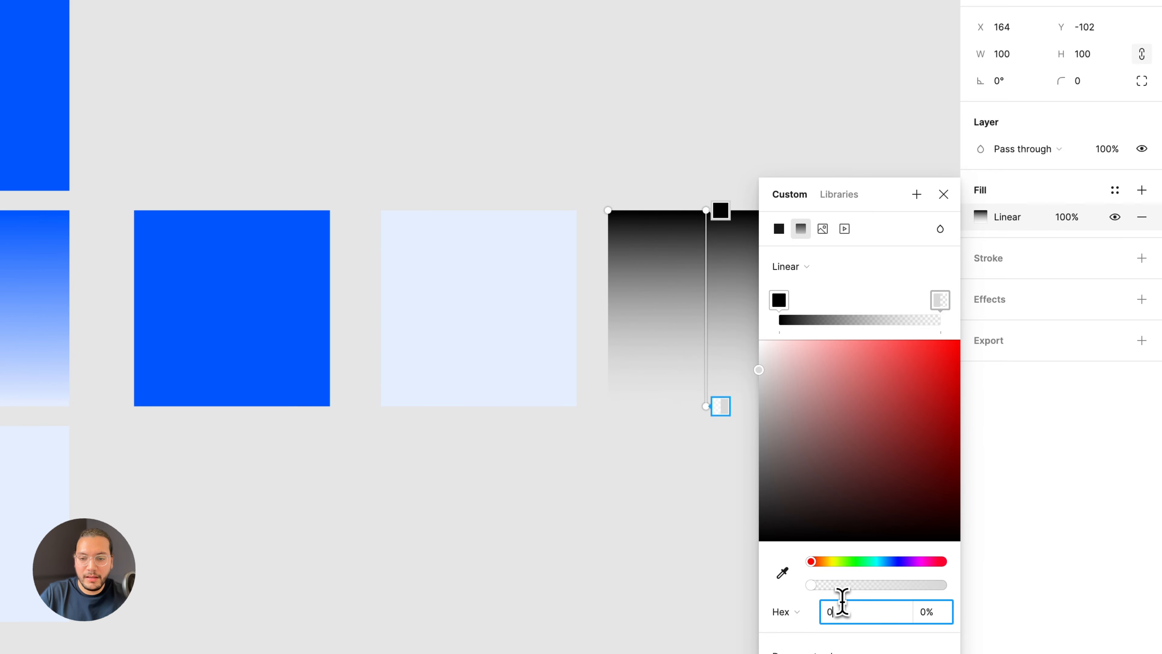
type("0")
key("Return")
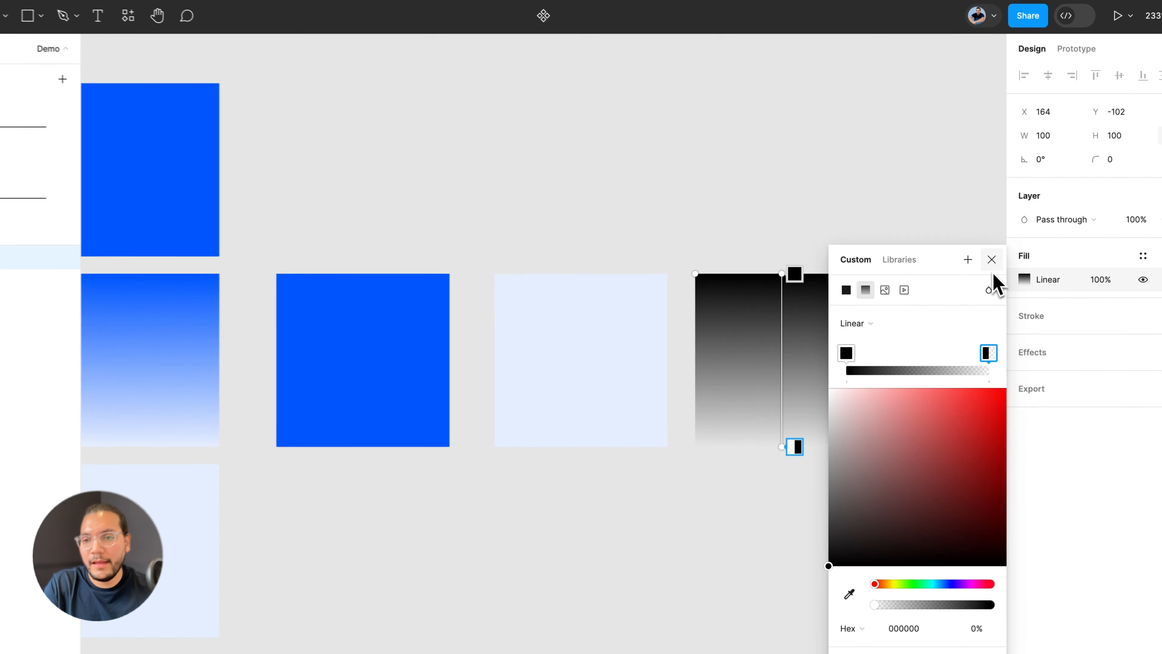
left_click(986, 262)
left_click(941, 357)
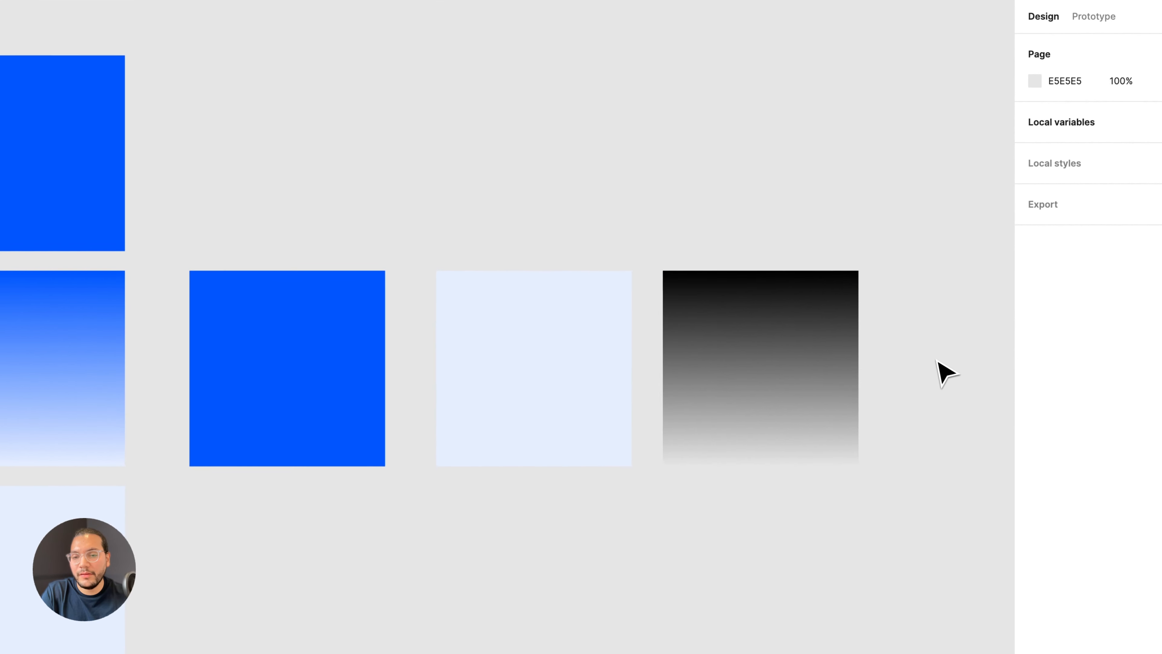
- Duplicate the black gradient square exactly onto the Gradient Stop 1 square and send the copy to the back
left_click(829, 371)
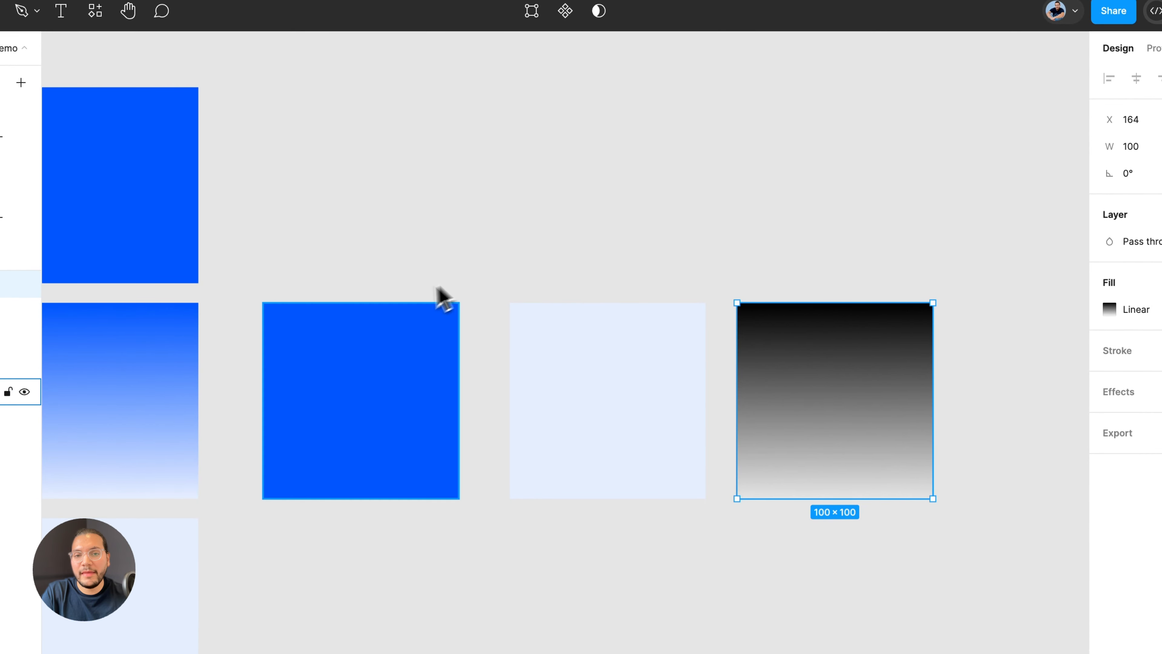
left_click(1008, 443)
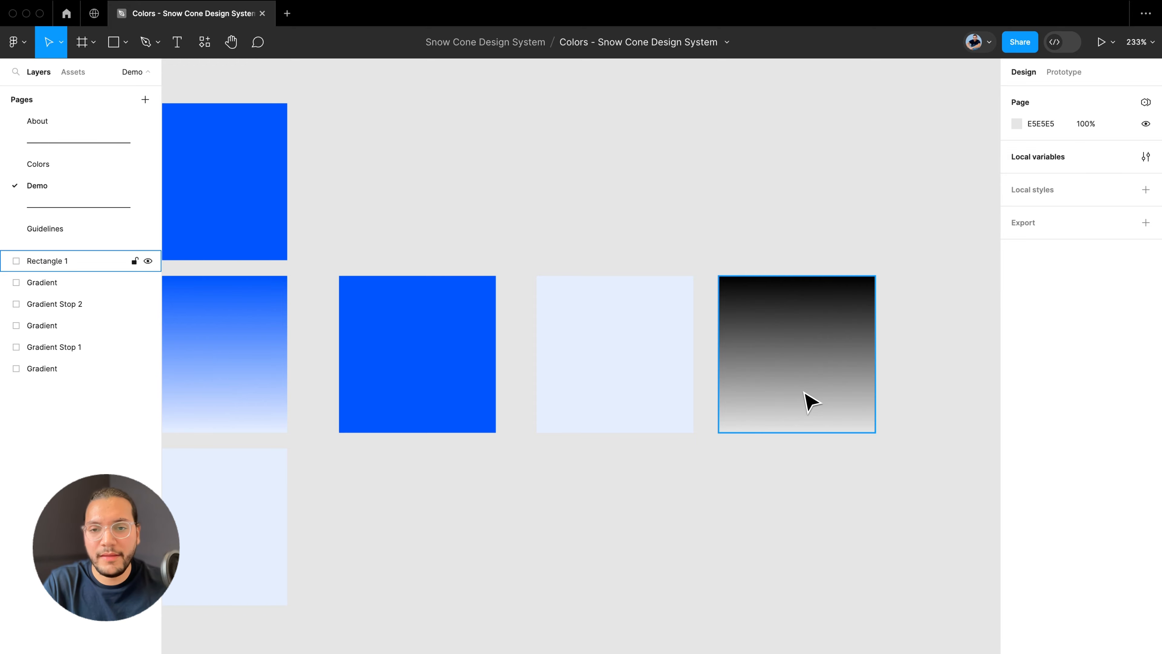
left_click_drag(810, 403, 393, 393)
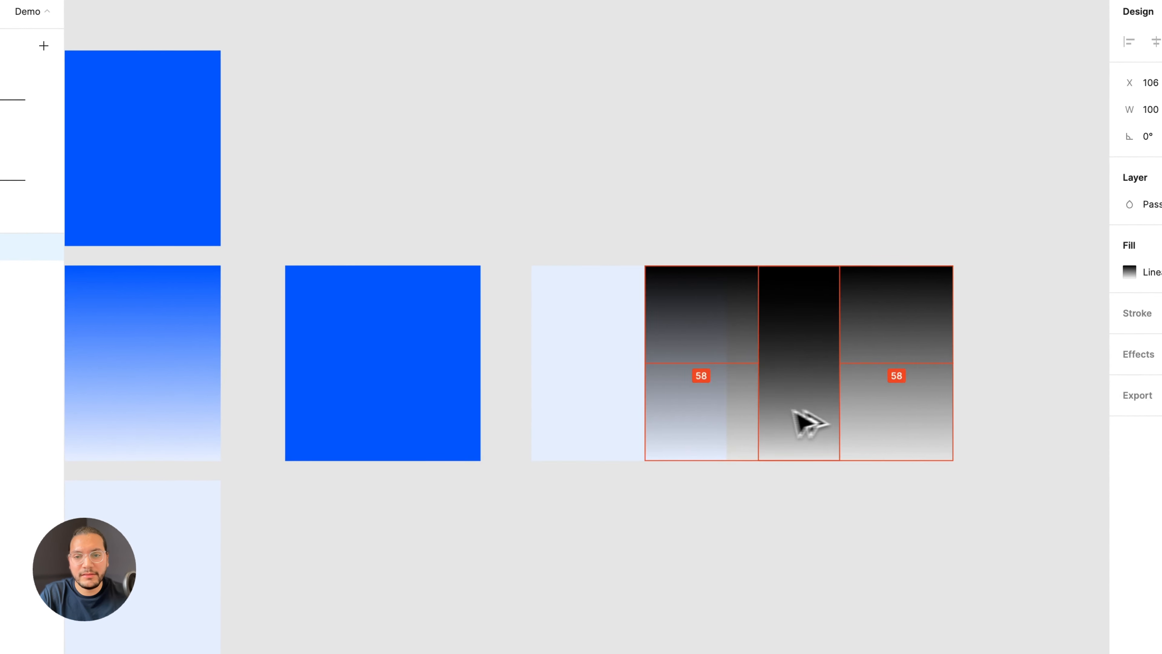
key("super+alt+bracketleft")
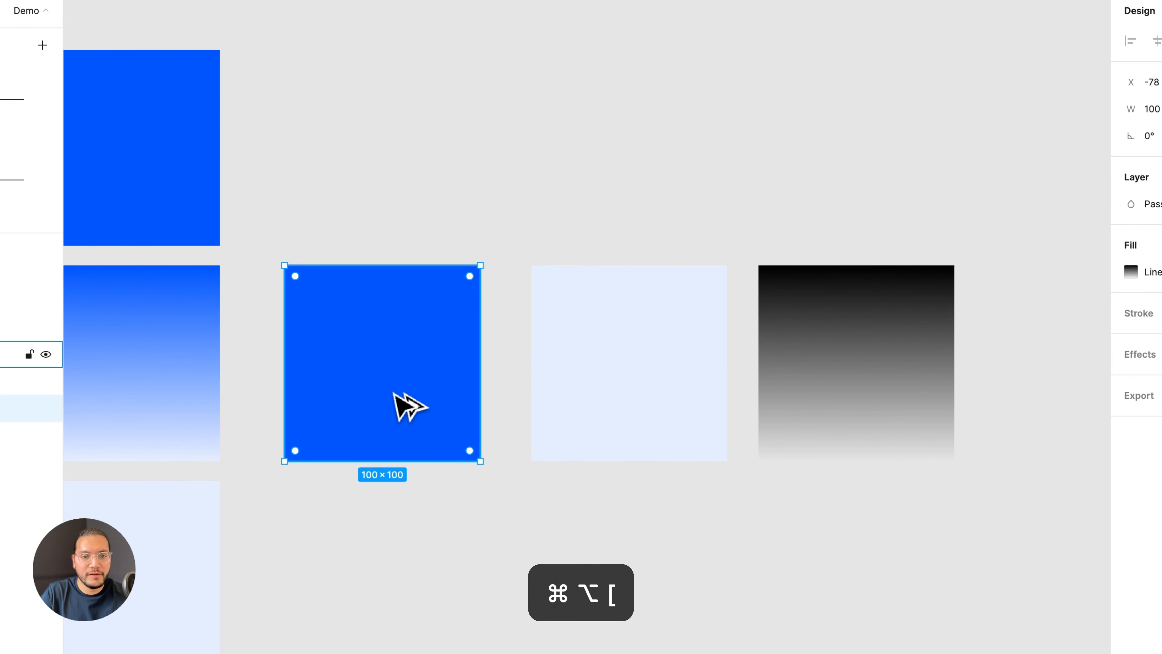
left_click(265, 234)
- Mask the Gradient Stop 1 square with the black gradient copy and rename the mask layer as Gradient Mask
left_click_drag(324, 223, 567, 486)
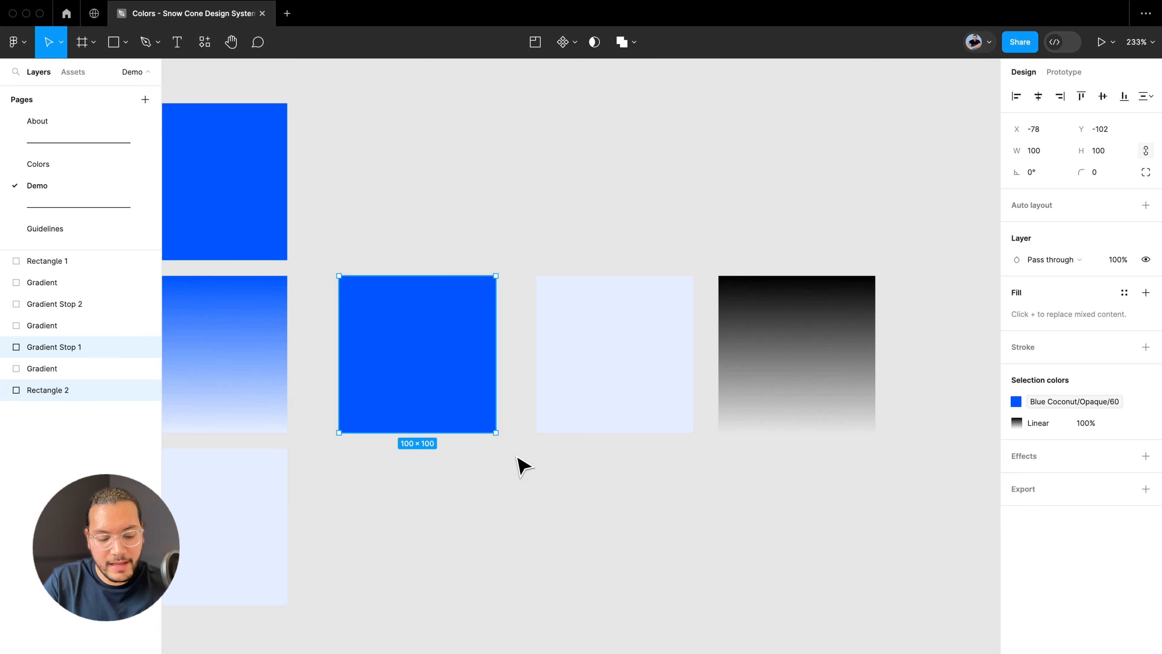
key("ctrl+super+m")
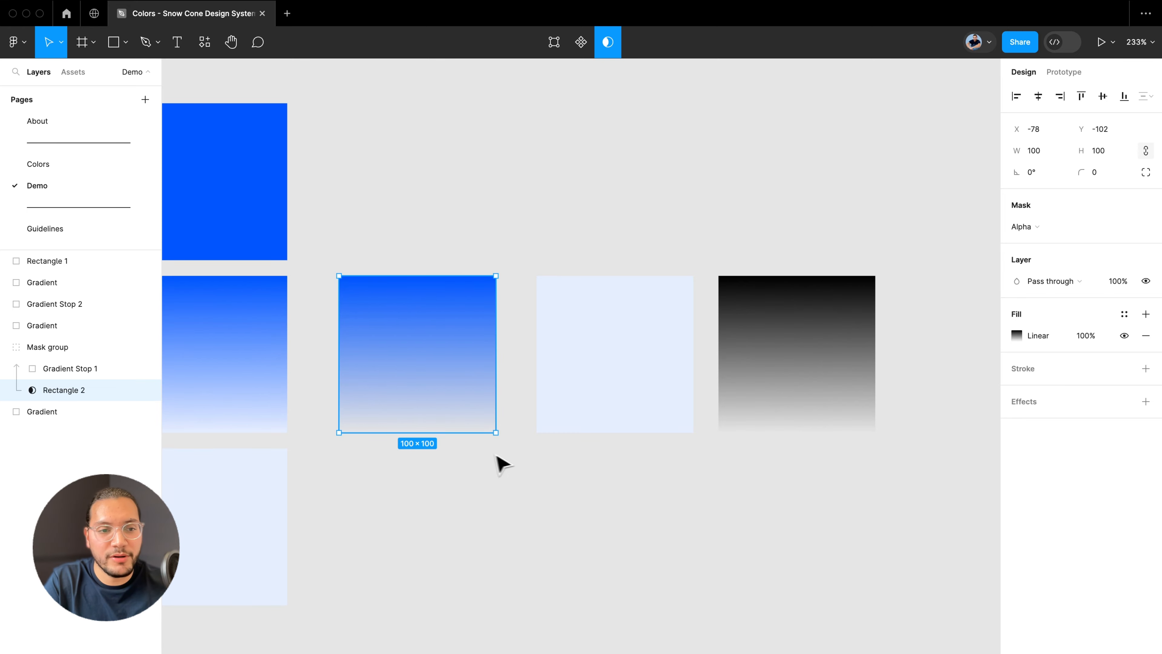
double_click(73, 392)
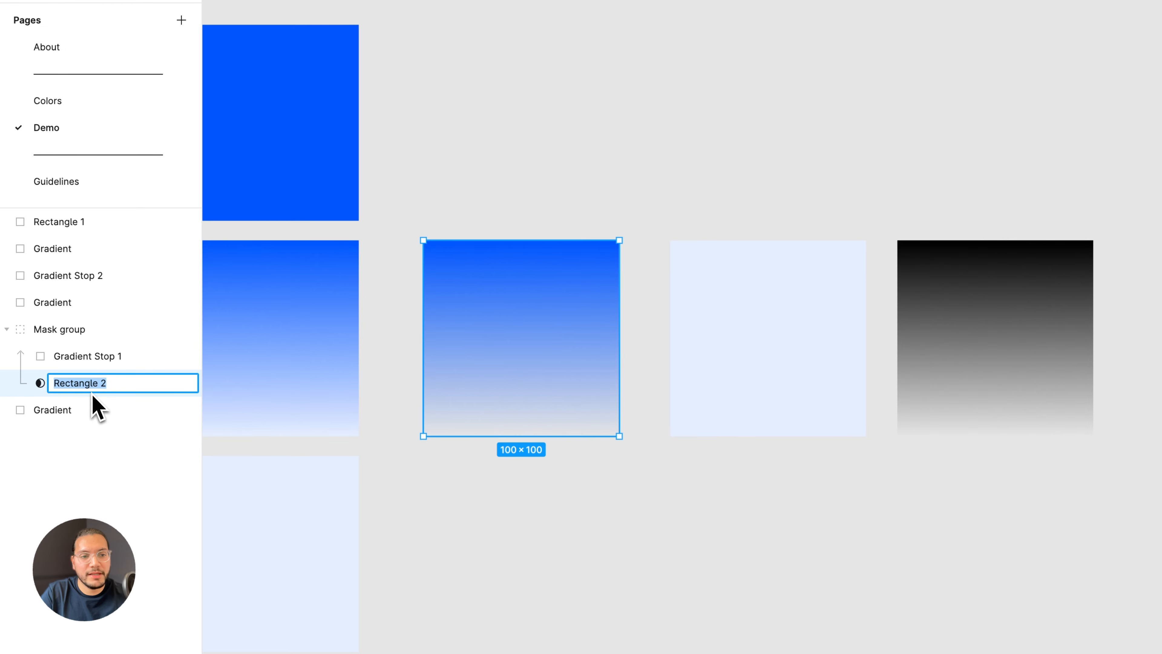
type("Gradient Mask")
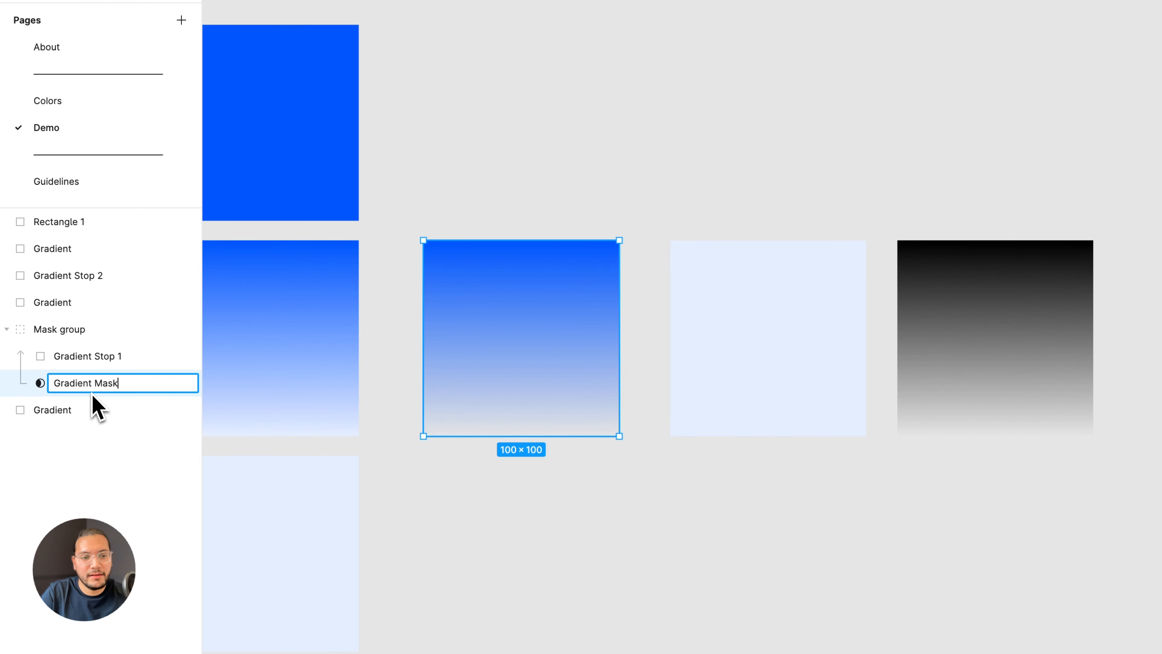
key("Return")
- Rename the mask group as Gradient Stop 1
double_click(72, 329)
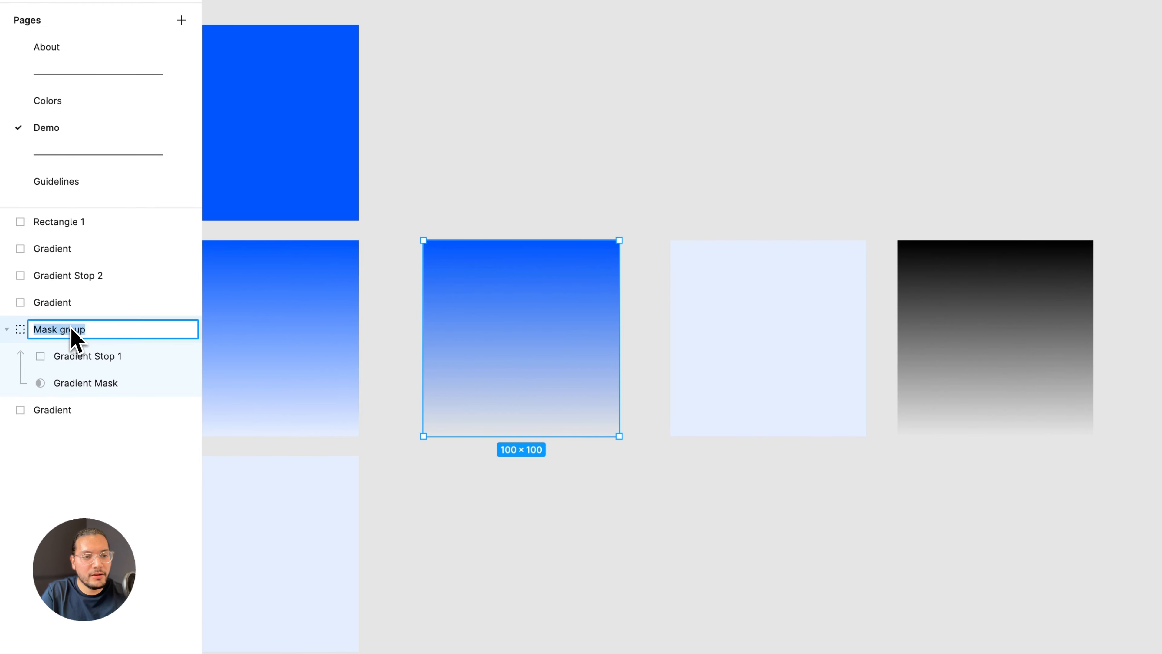
type("Gradne")
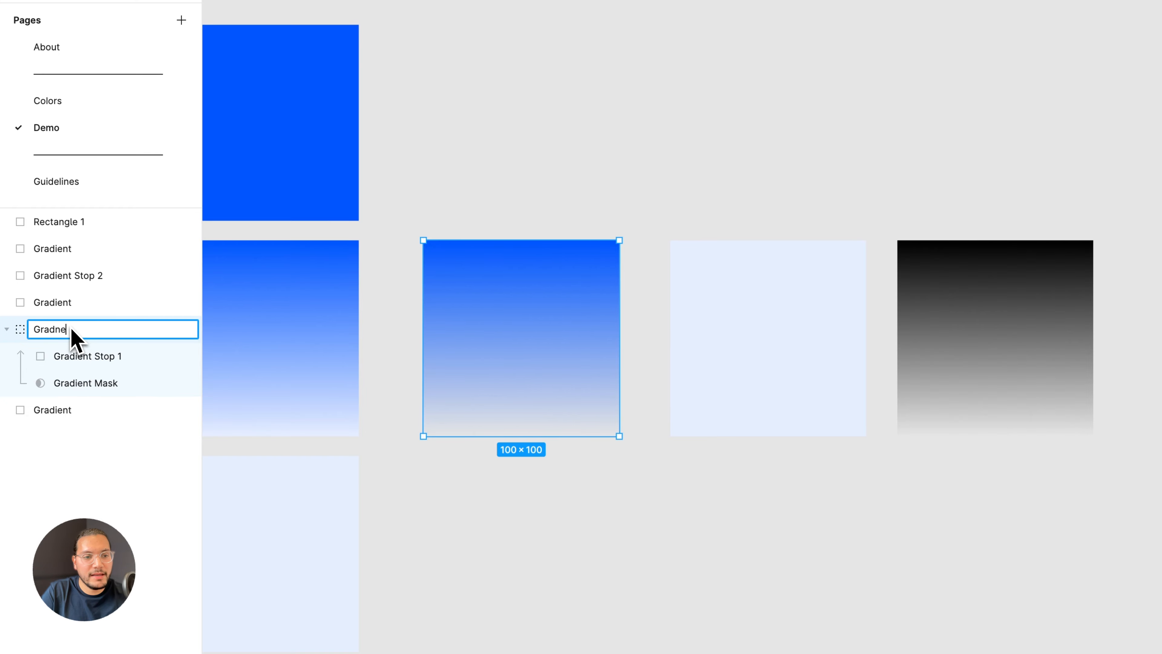
key("BackSpace")
key("BackSpace")
type("ient Stop 1")
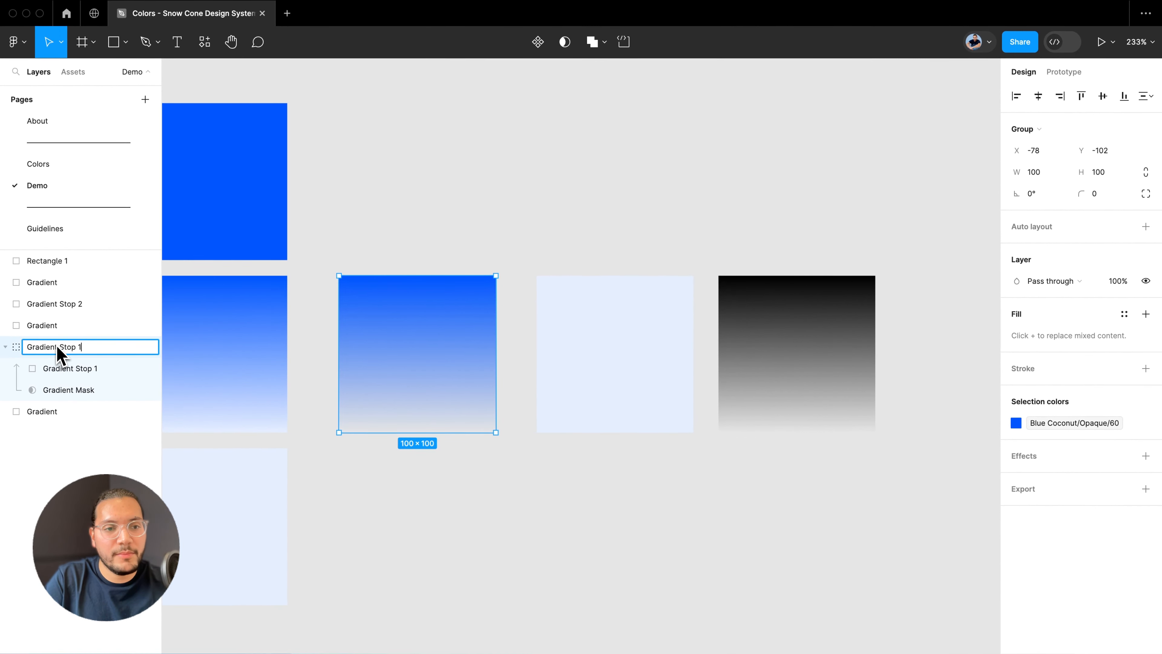
key("Return")
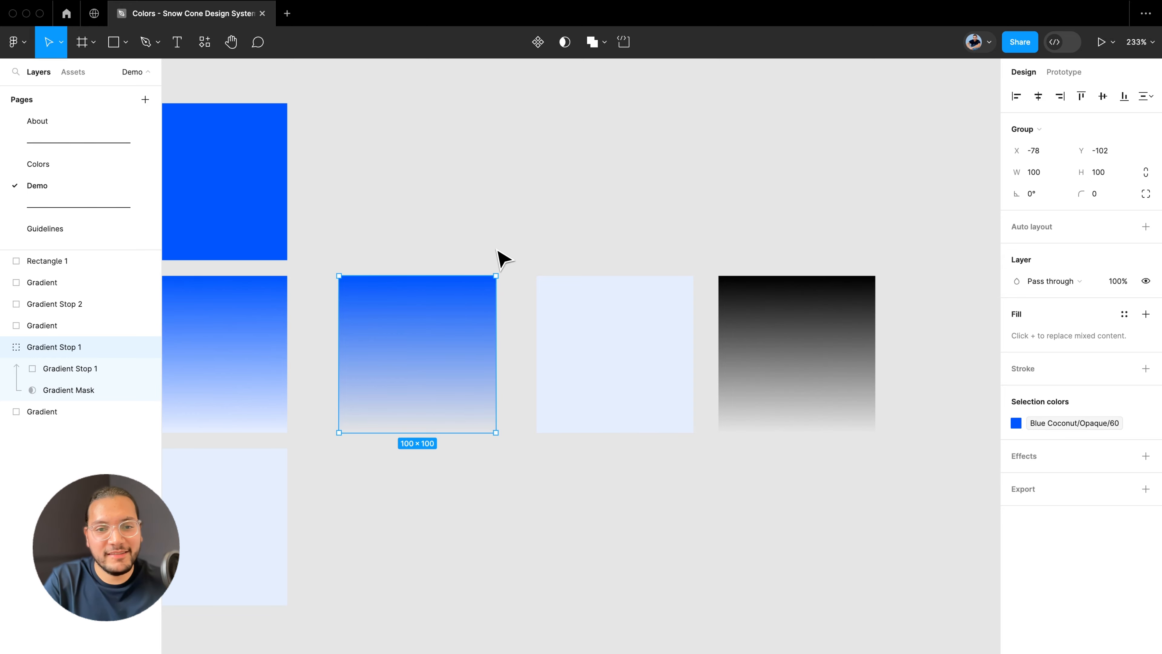
- Move the masked Gradient Stop 1 group exactly over the Gradient Stop 2 square and bring it to the front
left_click_drag(310, 240, 502, 488)
left_click_drag(487, 412, 693, 382)
key("super+alt+bracketright")
left_click(679, 227)
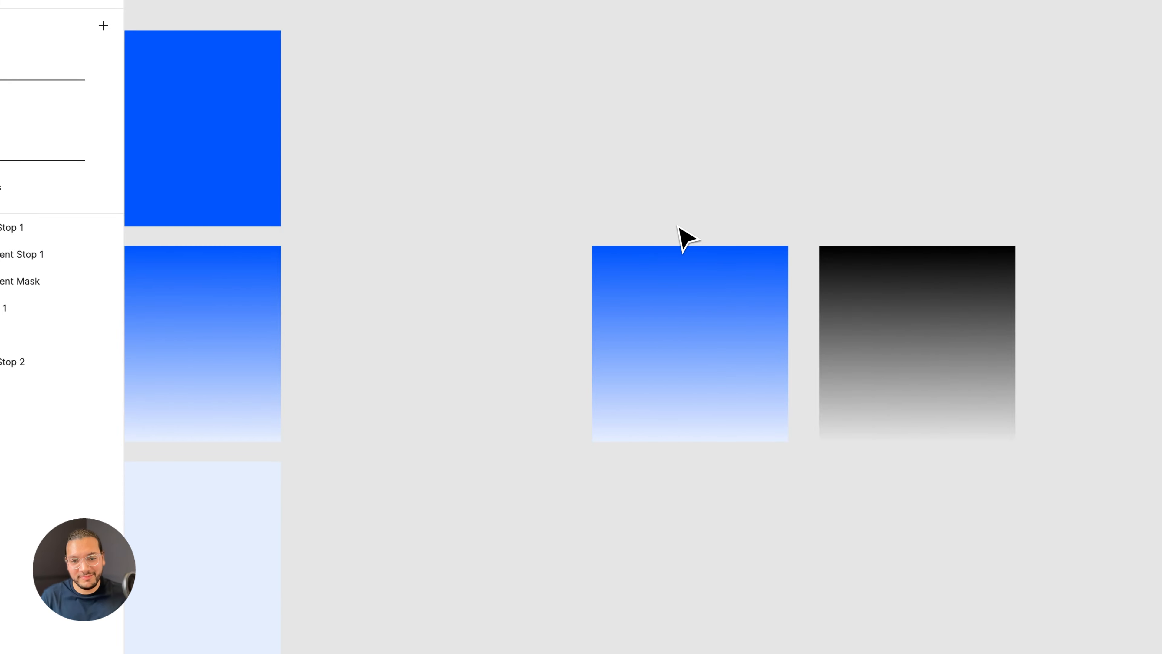
- Duplicate the original gradient square flush against the layered gradient to compare the two, and deselect it
left_click_drag(278, 319, 580, 356)
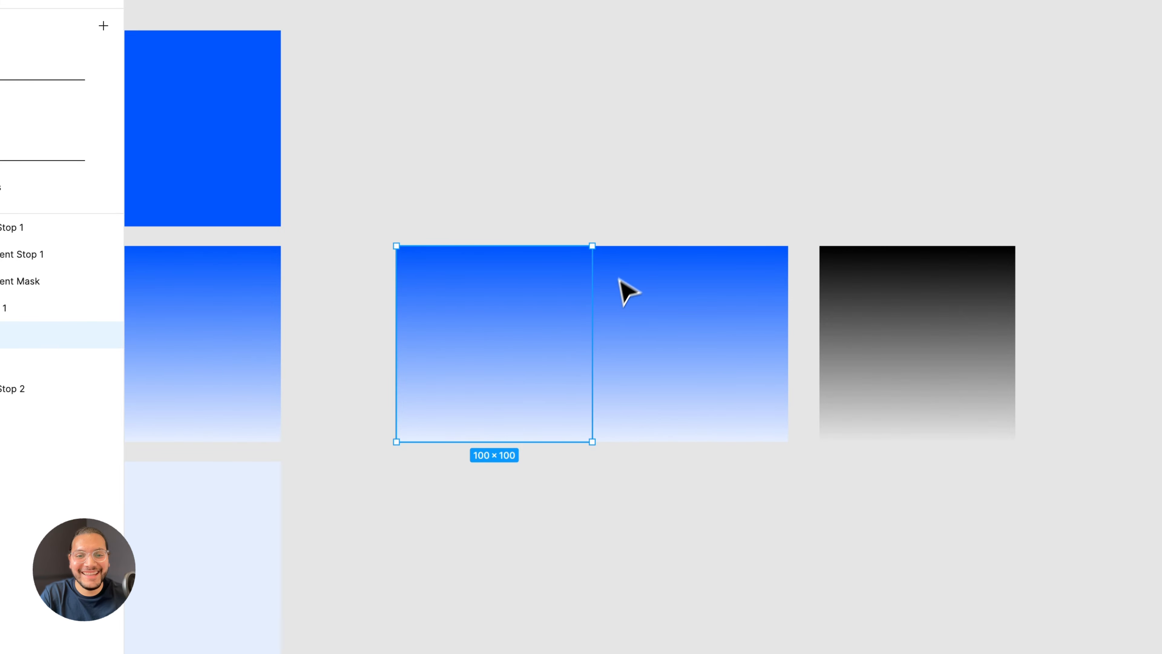
left_click(661, 201)
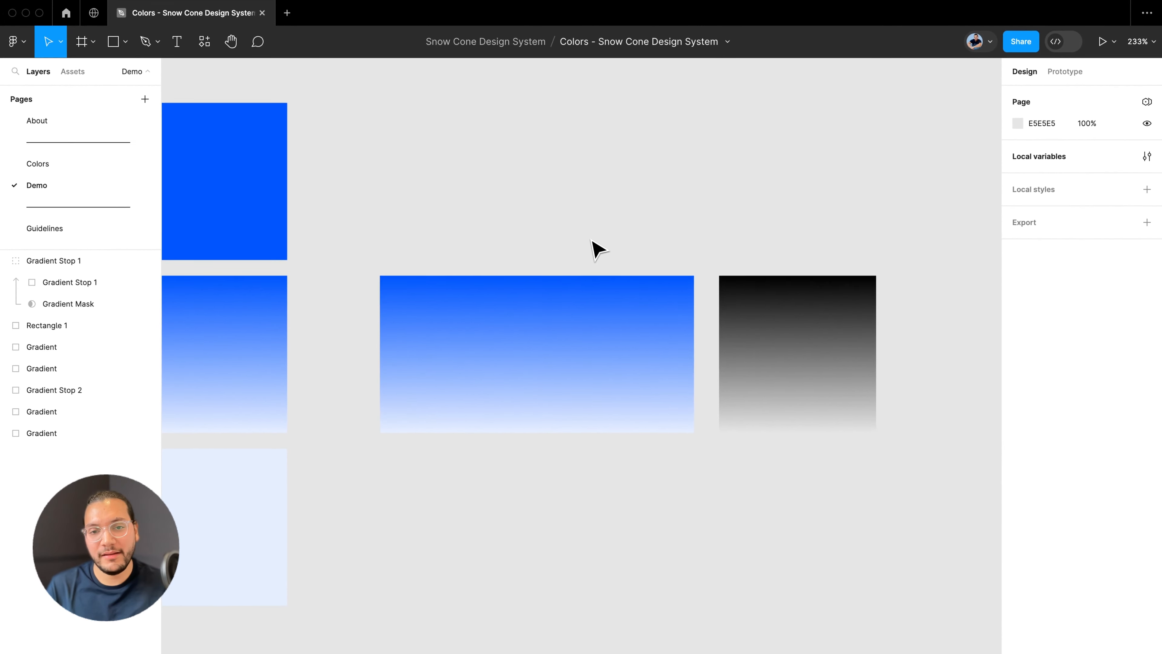
- Move both layers of the layered gradient partly over the original gradient copy, bring them to the front, and deselect them
scroll(507, 375, "up", 10)
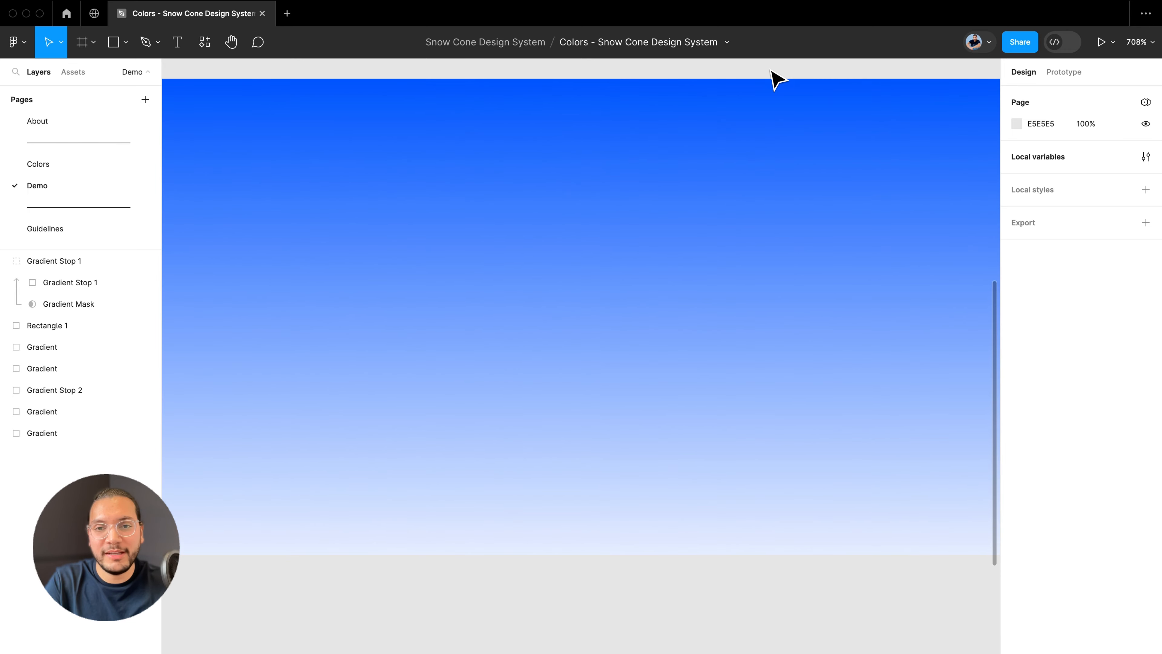
scroll(778, 80, "down", 10)
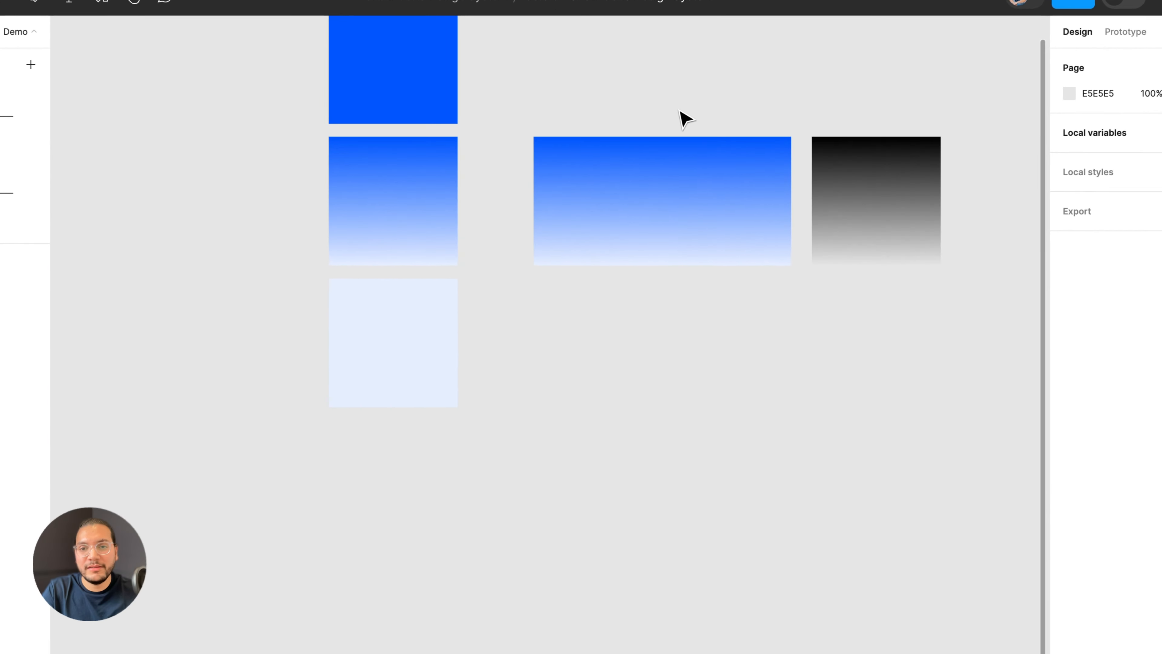
left_click_drag(673, 111, 777, 293)
left_click_drag(775, 221, 595, 292)
key("super+alt+bracketright")
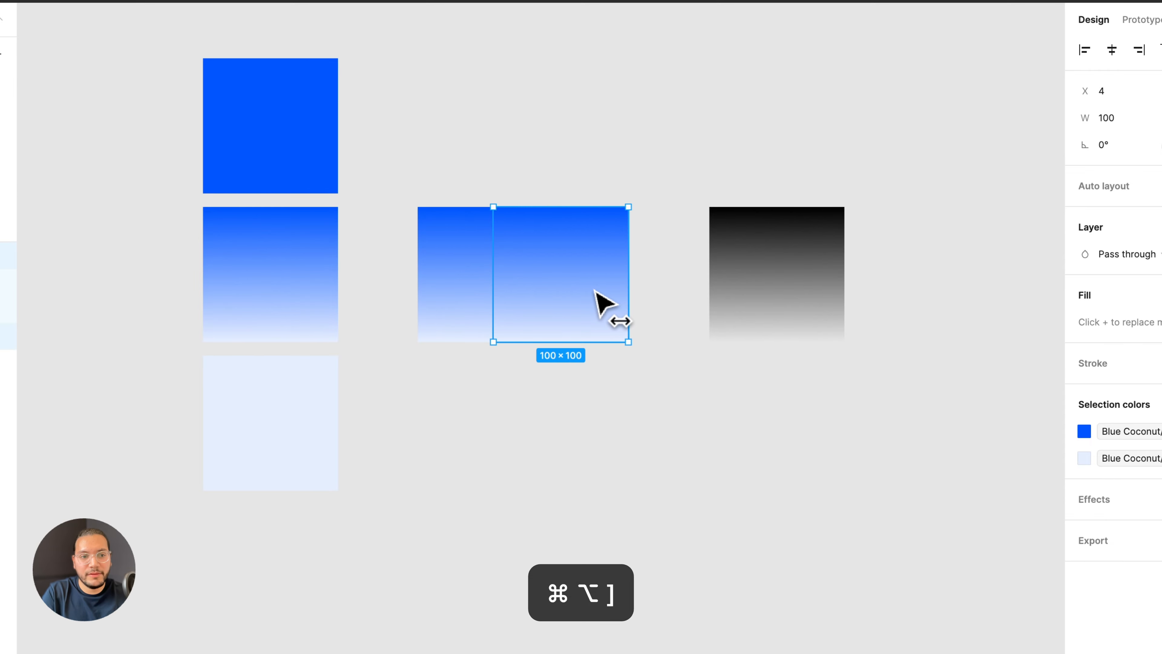
left_click(527, 202)
- Examine the overlapping gradients at high magnification for any color difference between the layered version and the original
scroll(521, 190, "up", 5)
scroll(605, 221, "up", 5)
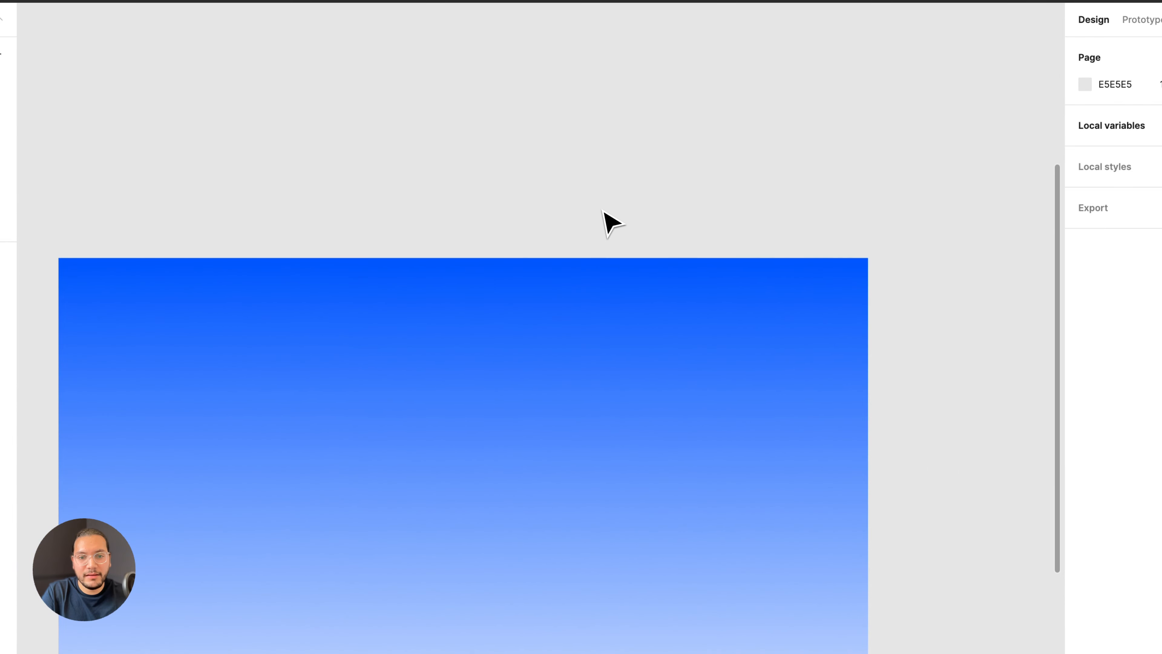
scroll(517, 542, "up", 5)
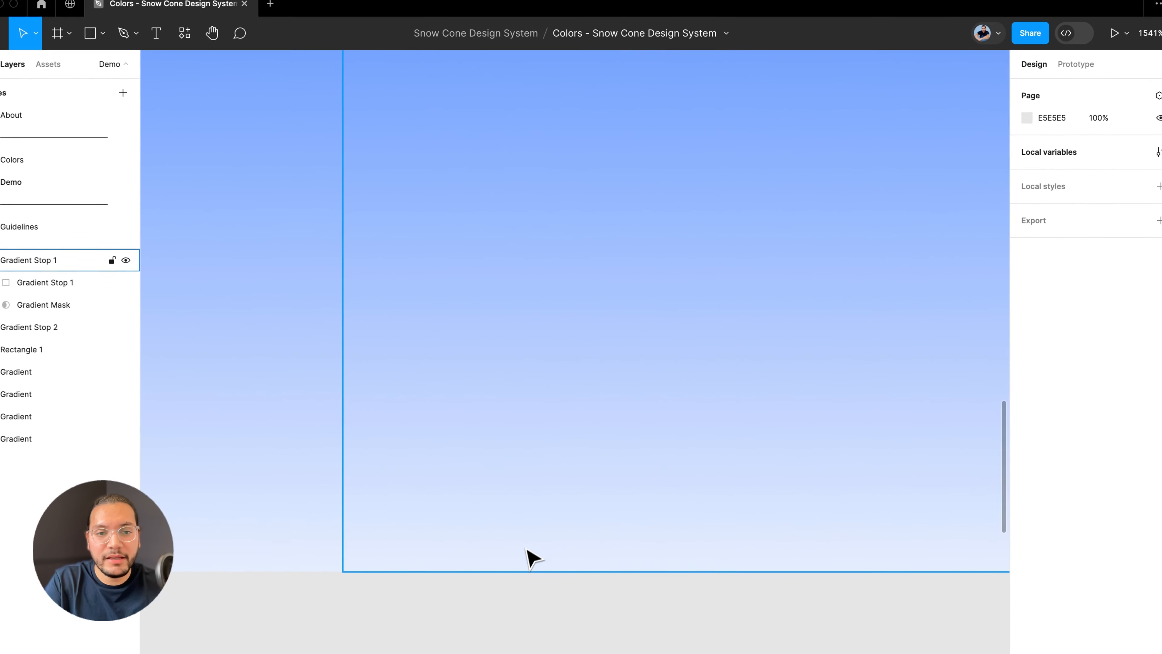
scroll(512, 540, "up", 3)
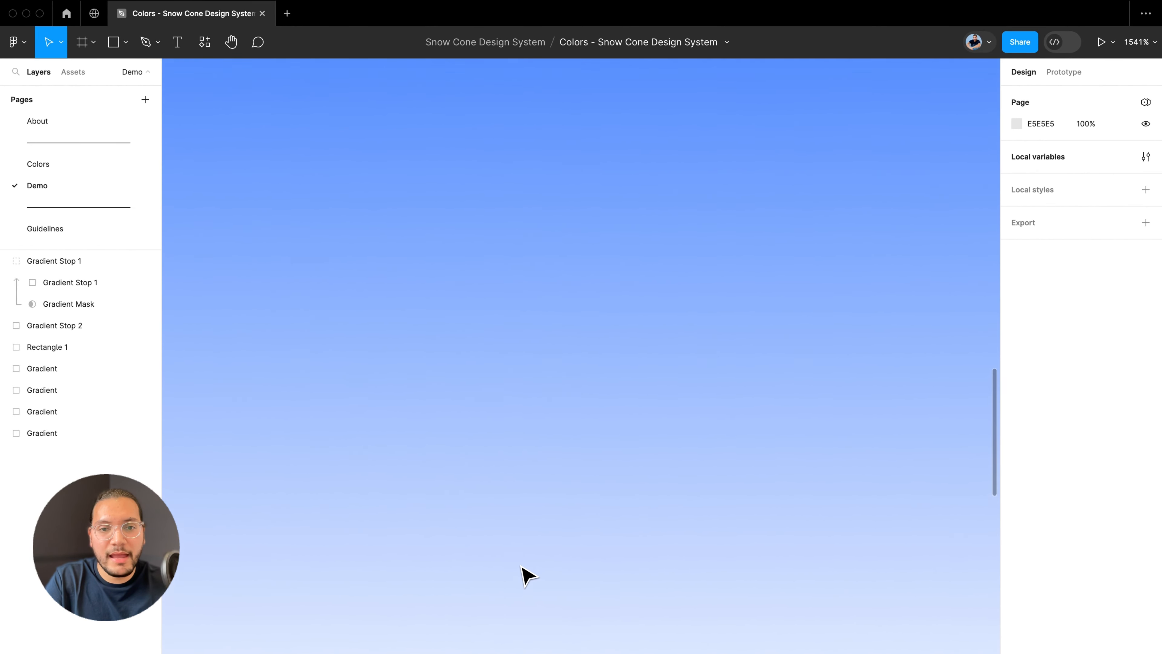
scroll(529, 576, "up", 5)
scroll(529, 576, "up", 3)
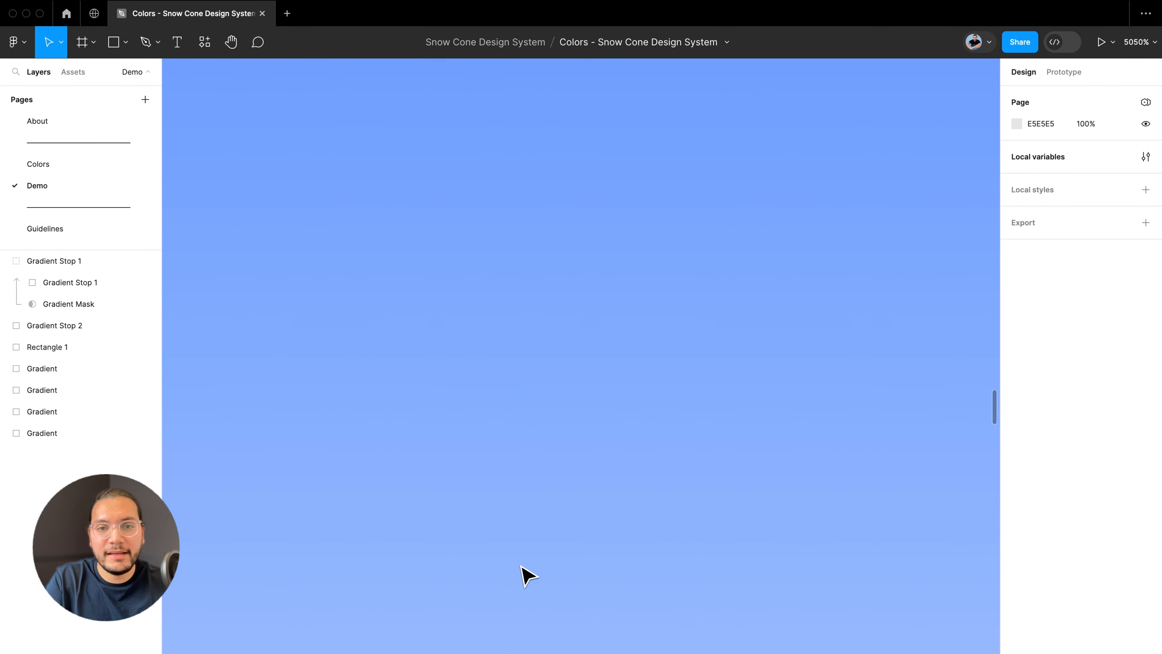
scroll(527, 575, "down", 10)
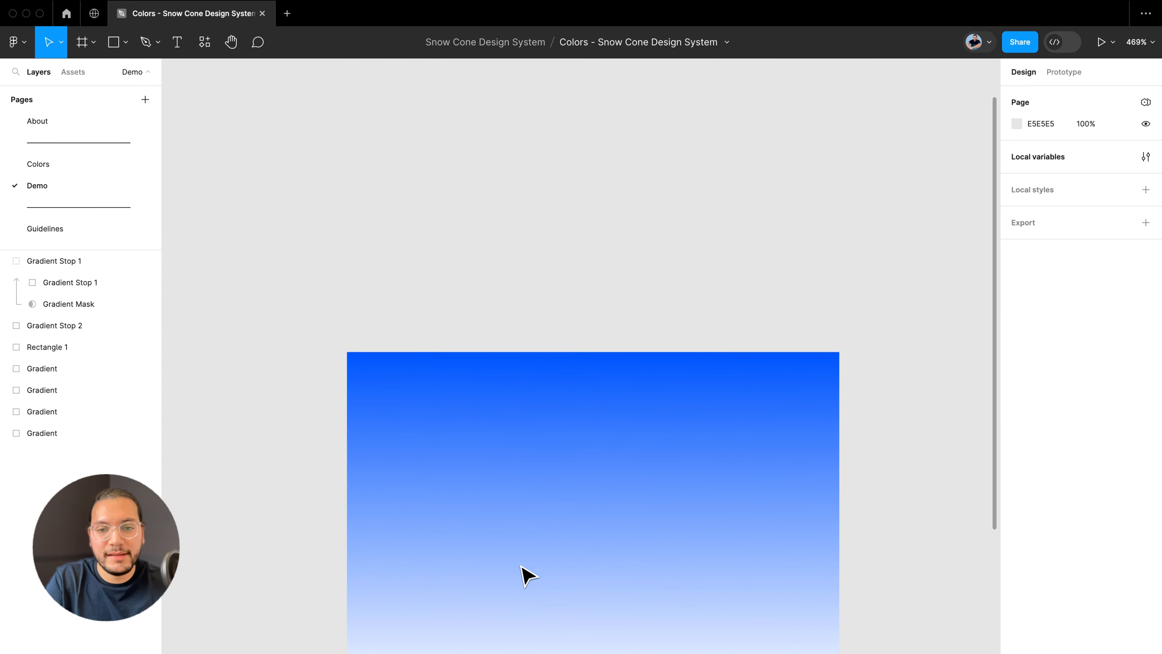
- Move both layers of the layered gradient back so they sit flush beside the original gradient copy, and deselect them
left_click_drag(679, 193, 830, 526)
left_click_drag(614, 441, 750, 474)
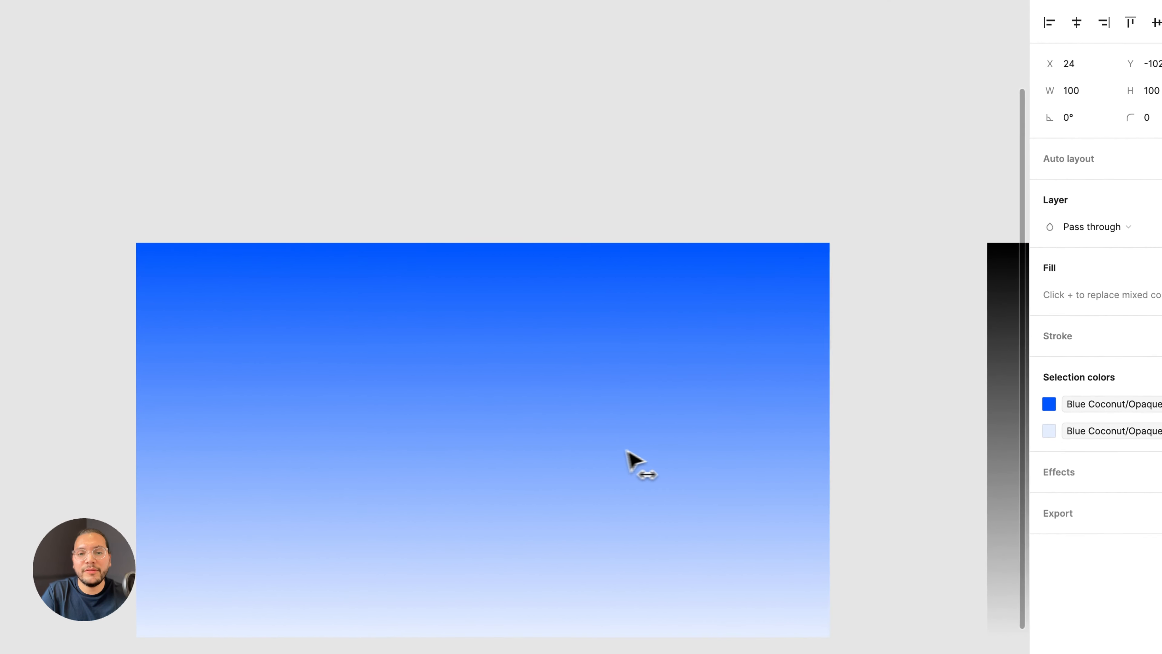
left_click(649, 213)
scroll(643, 192, "down", 4)
scroll(643, 192, "right", 2)
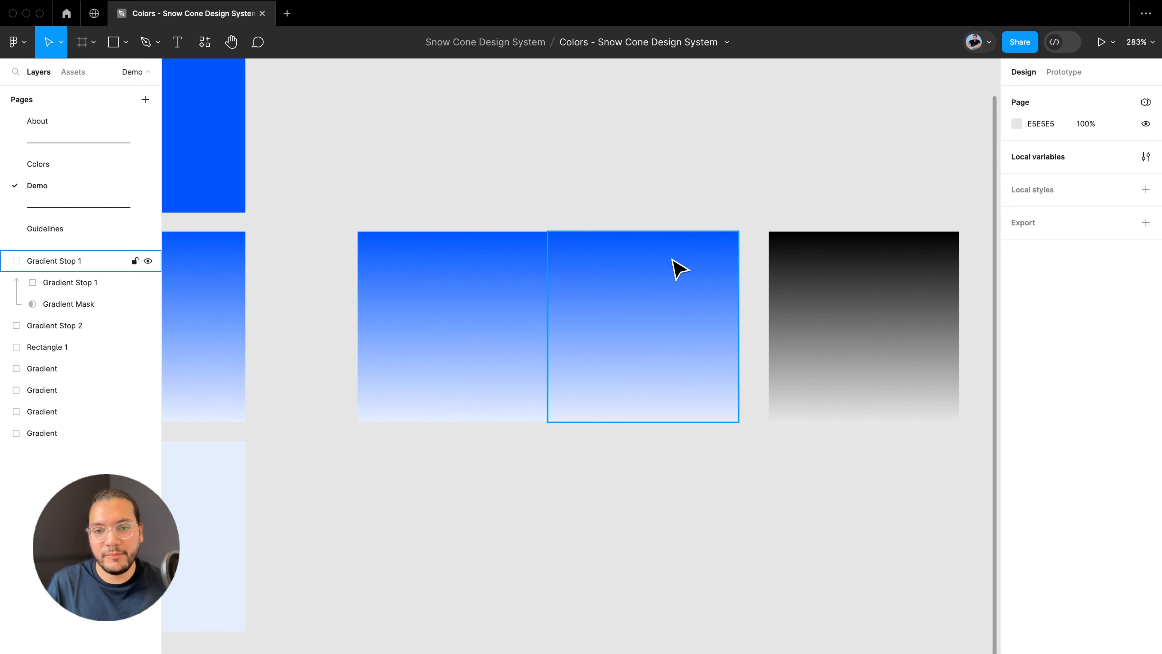
- Duplicate the side-by-side original and layered gradients directly below the first pair, and deselect the copies
left_click_drag(340, 196, 751, 464)
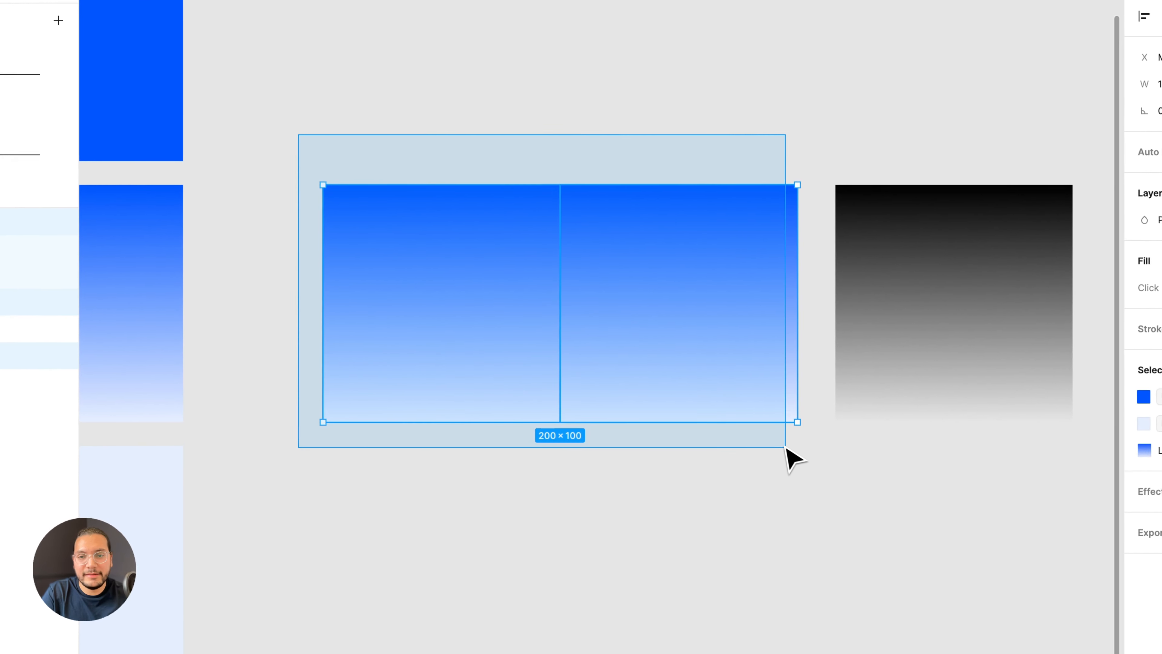
scroll(803, 460, "down", 2)
left_click_drag(699, 234, 699, 600, "alt")
scroll(699, 600, "down", 3)
left_click(750, 495)
- Move the solid blue and light blue squares below the single gradient square and stack them flush with the light one underneath
left_click(451, 373)
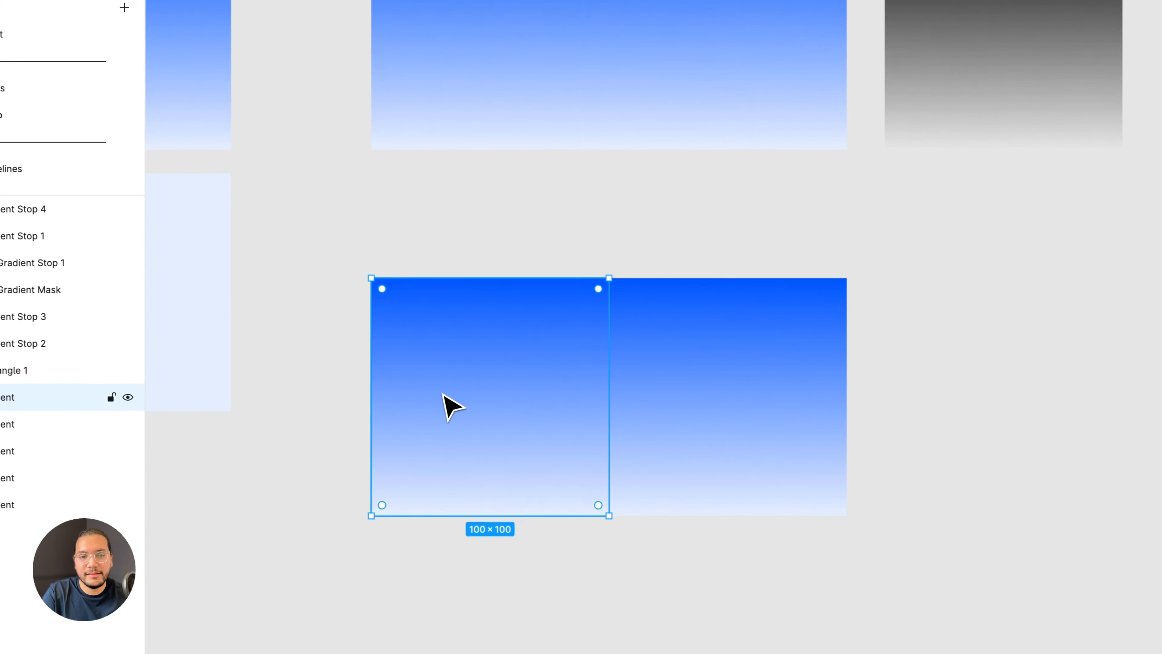
scroll(327, 354, "left", 4)
scroll(327, 354, "up", 2)
scroll(460, 401, "down", 5)
left_click(384, 158)
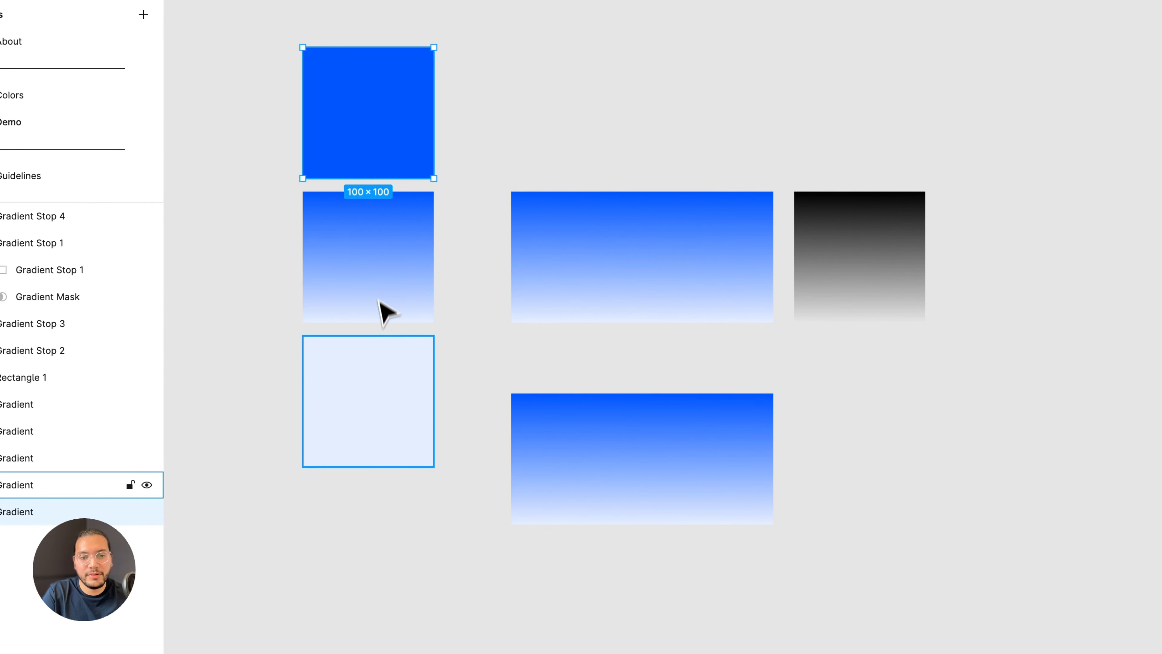
left_click_drag(377, 397, 379, 653, "shift")
left_click(467, 602)
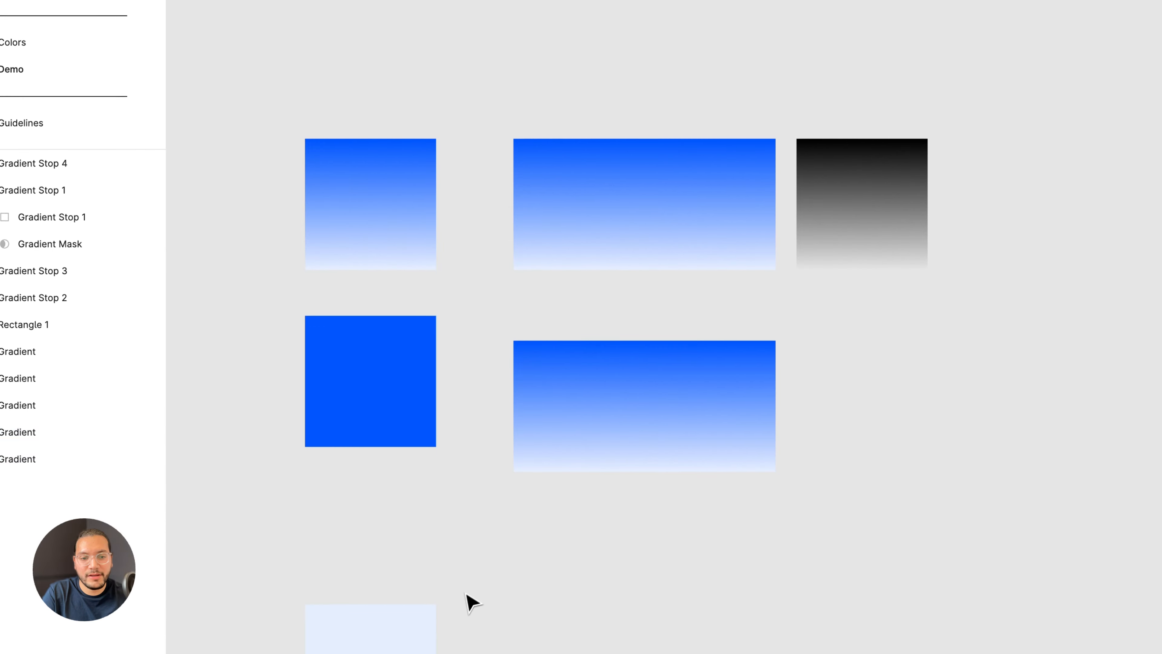
left_click_drag(376, 648, 372, 506)
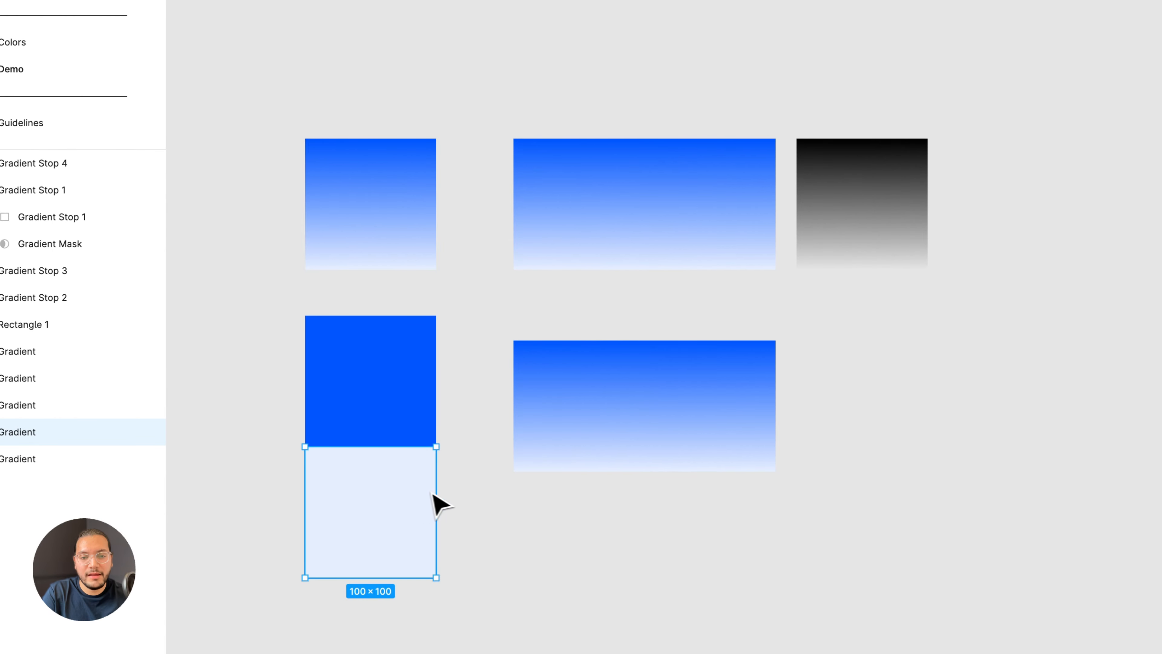
- Change the solid blue square's fill to the library color Grape/Opaque/60
scroll(473, 494, "up", 5)
scroll(480, 499, "left", 3)
left_click(459, 308)
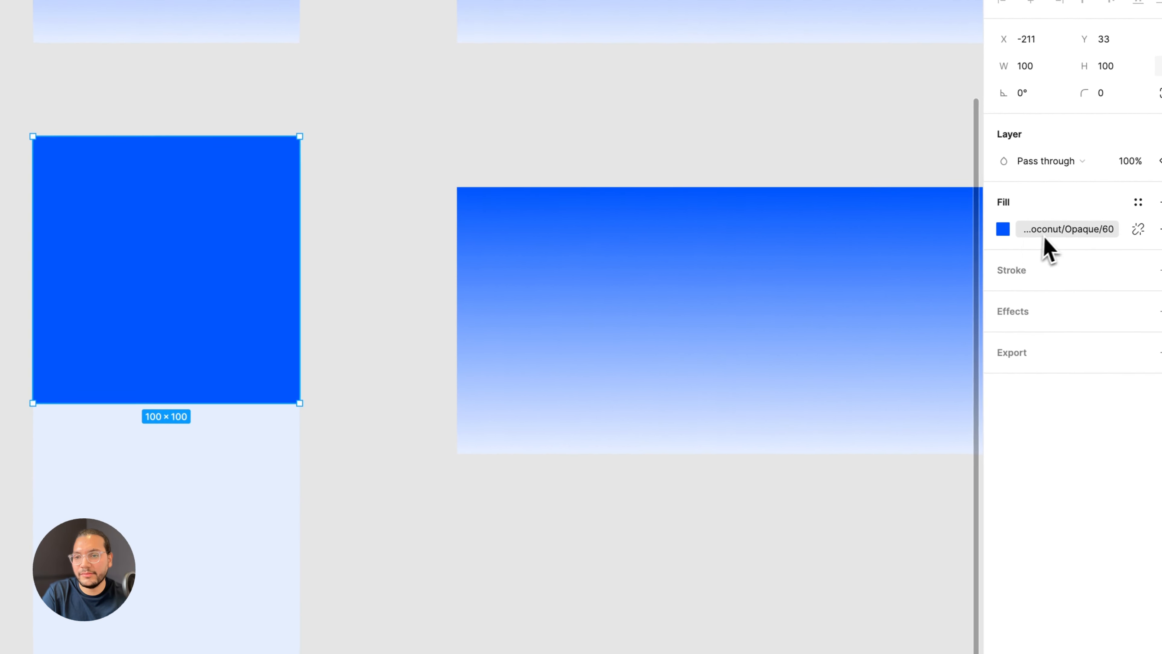
left_click(1056, 225)
scroll(879, 487, "down", 3)
scroll(878, 487, "down", 5)
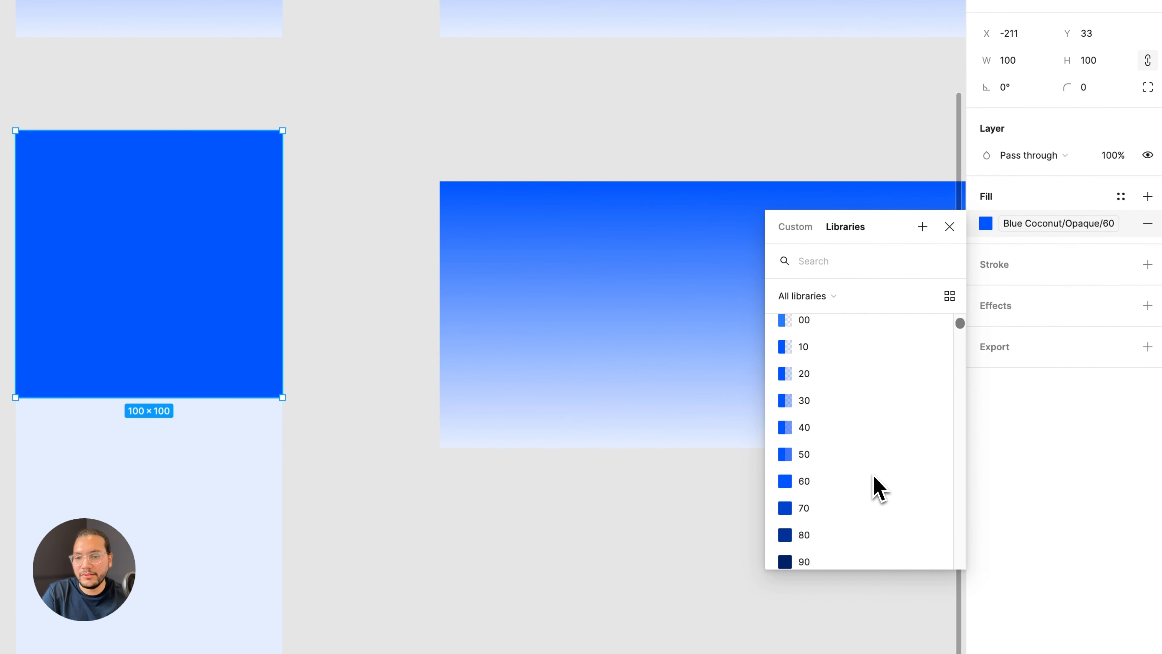
type("grap")
scroll(879, 487, "down", 1)
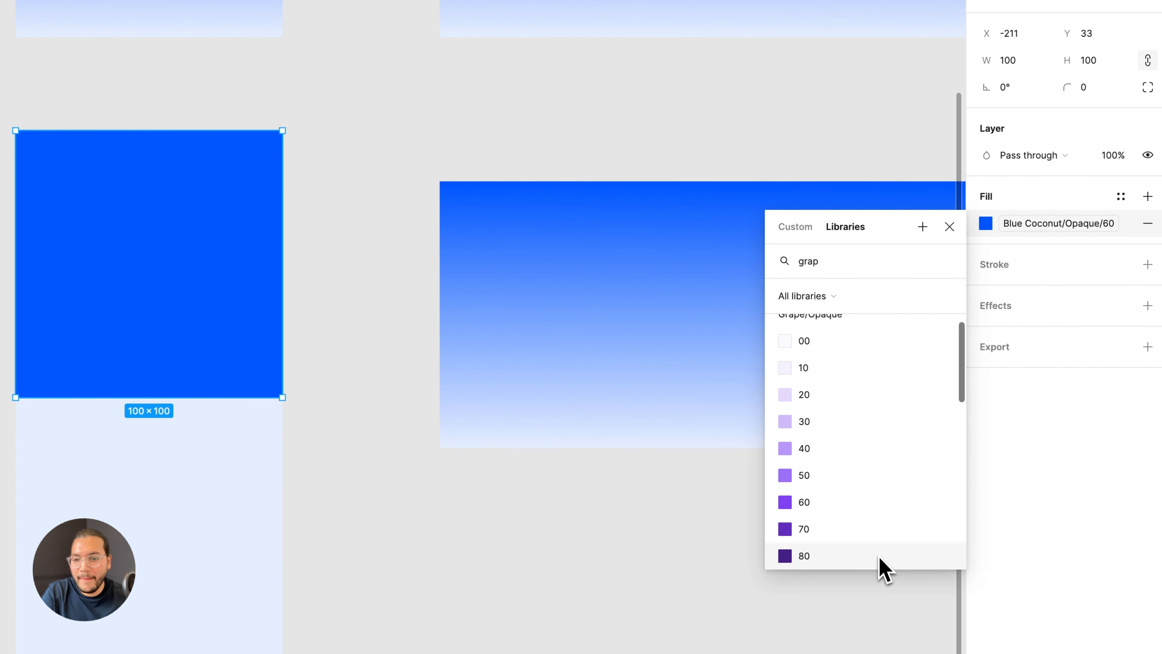
left_click(850, 501)
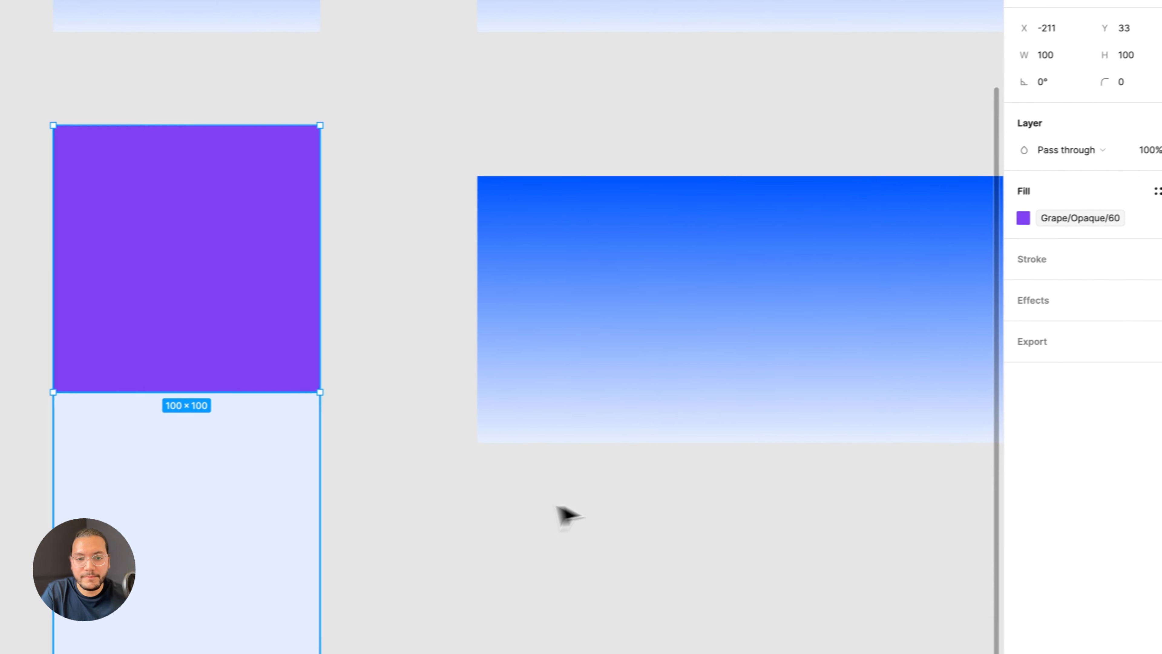
- Change the light blue square's fill to the library color Raspberry/Opaque/40, and deselect it
left_click(223, 523)
left_click(1043, 224)
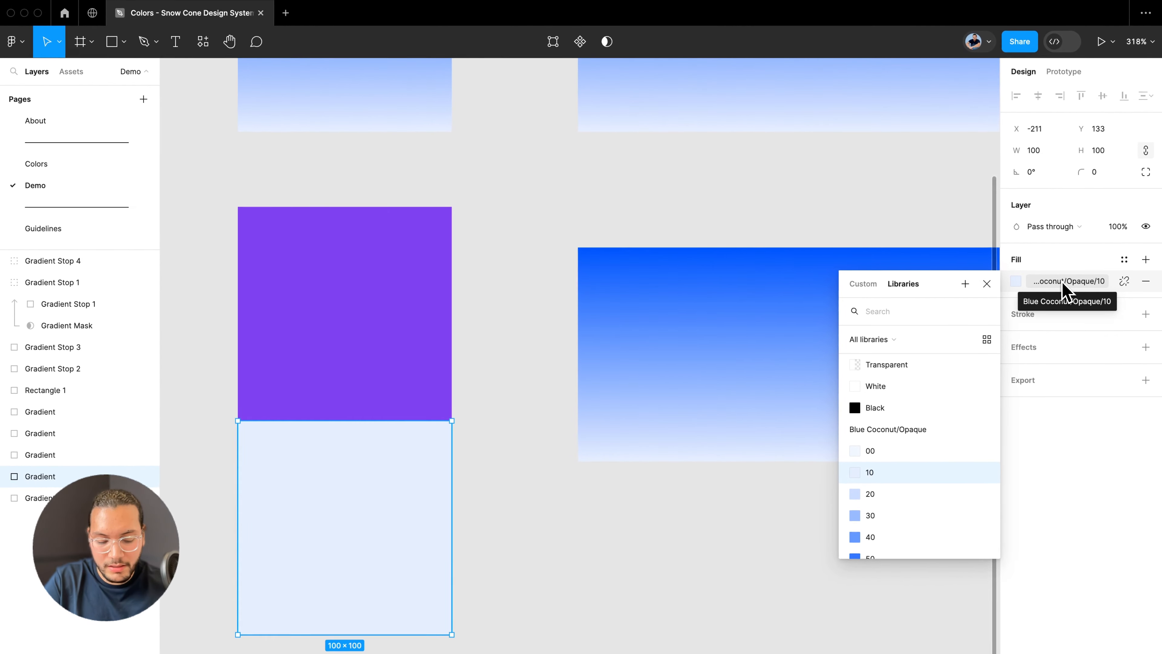
type("ras")
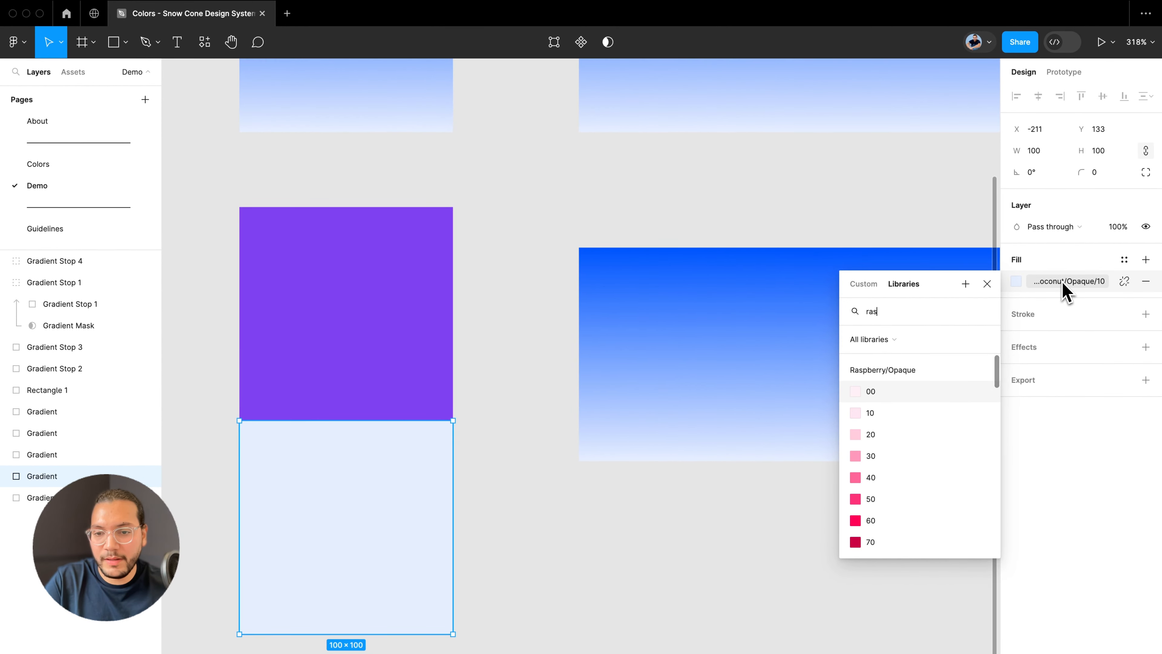
left_click(889, 477)
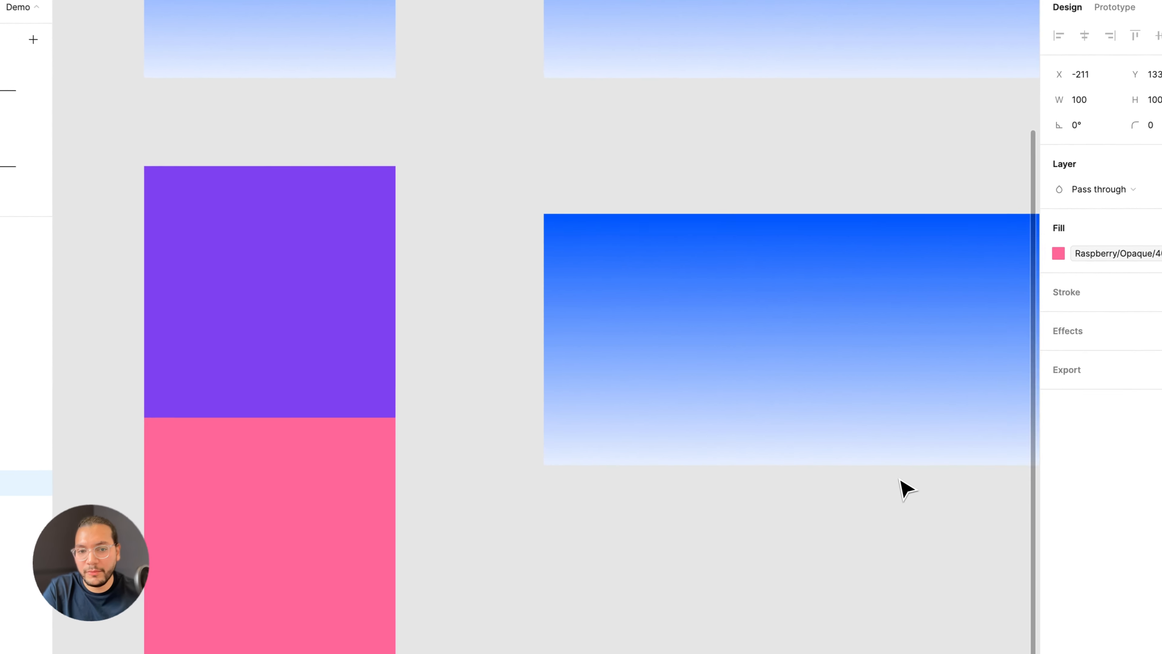
left_click(536, 314)
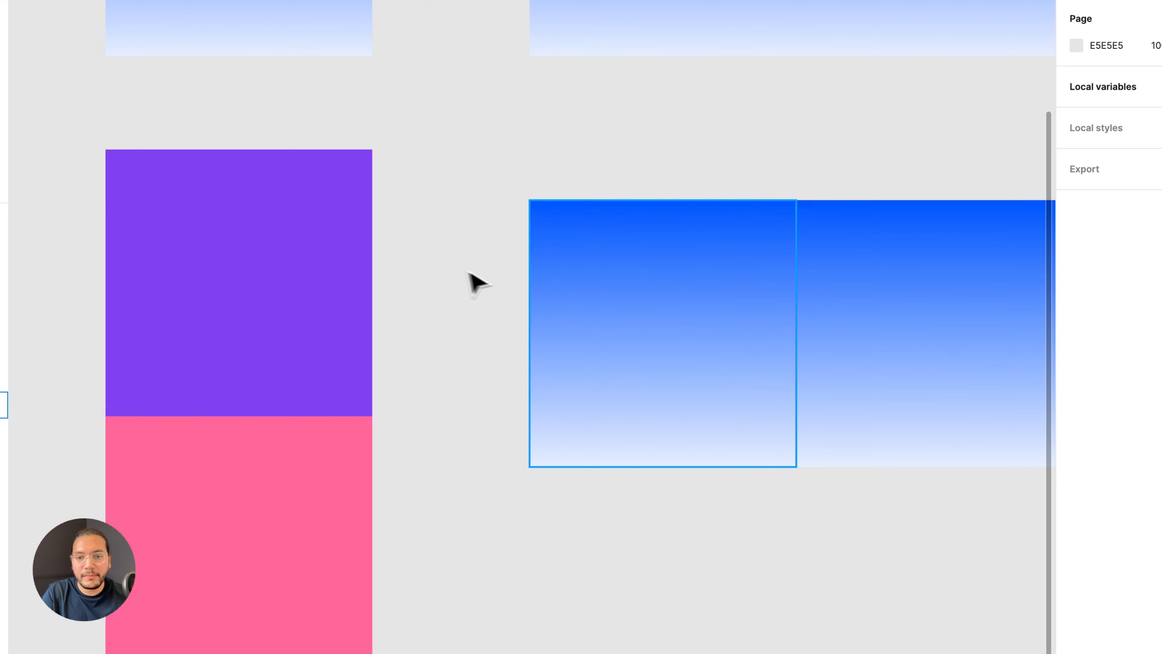
- Set the first stop of the lower original gradient copy to 8143F3 by sampling the purple square
left_click(767, 345)
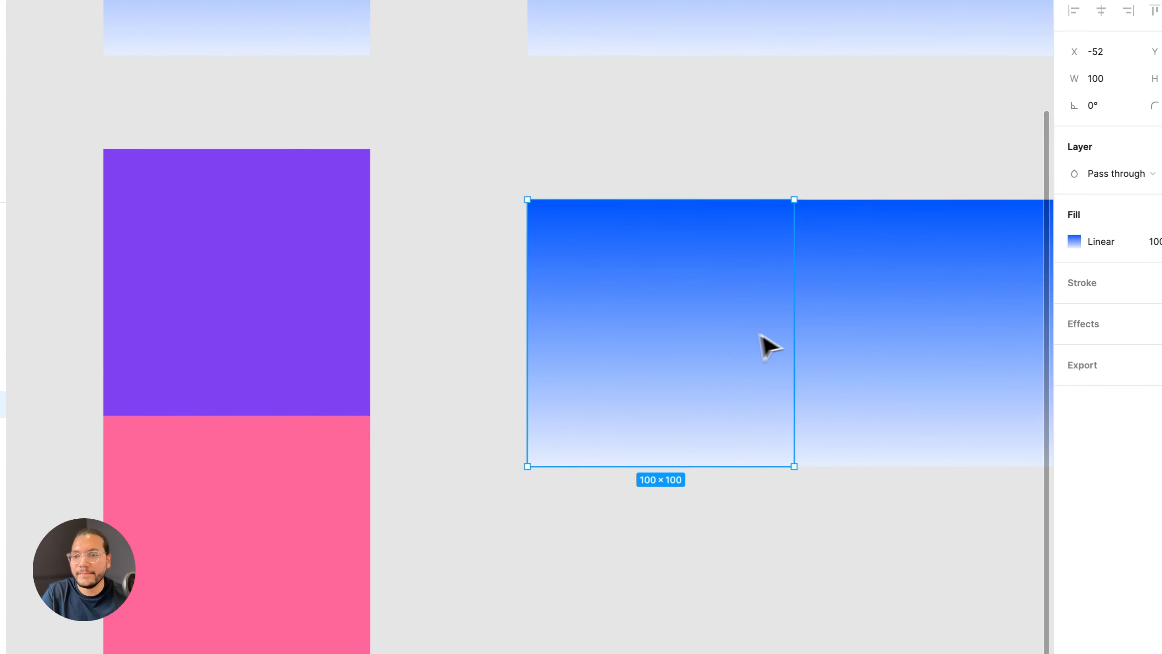
left_click(1077, 241)
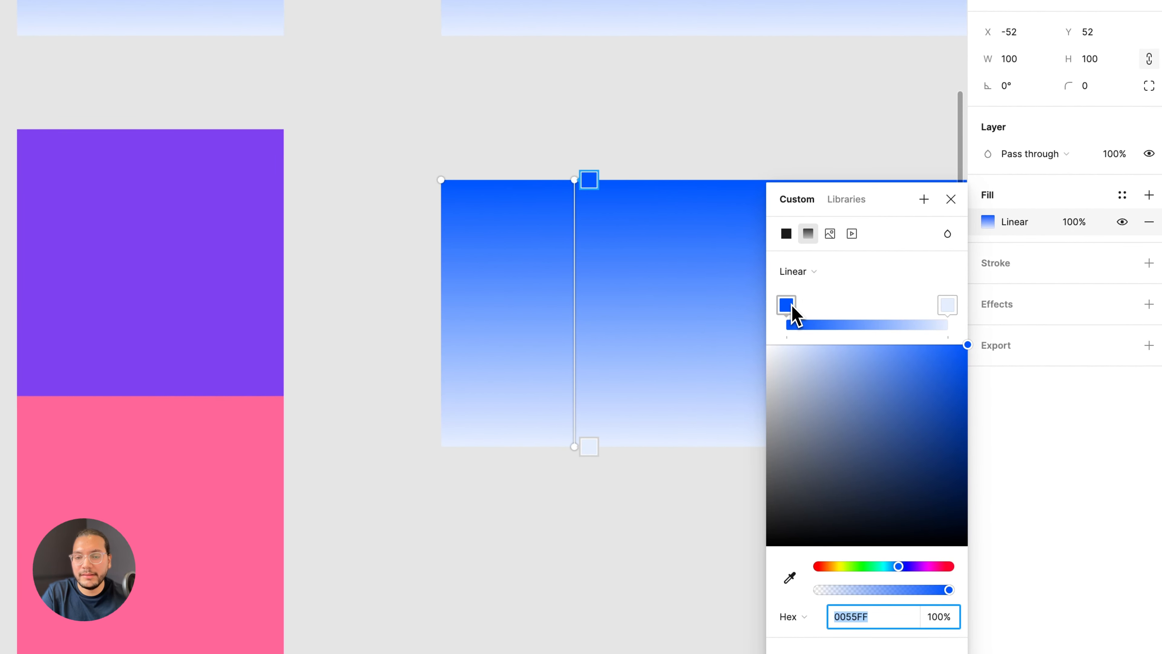
left_click(787, 305)
left_click(790, 577)
left_click(280, 316)
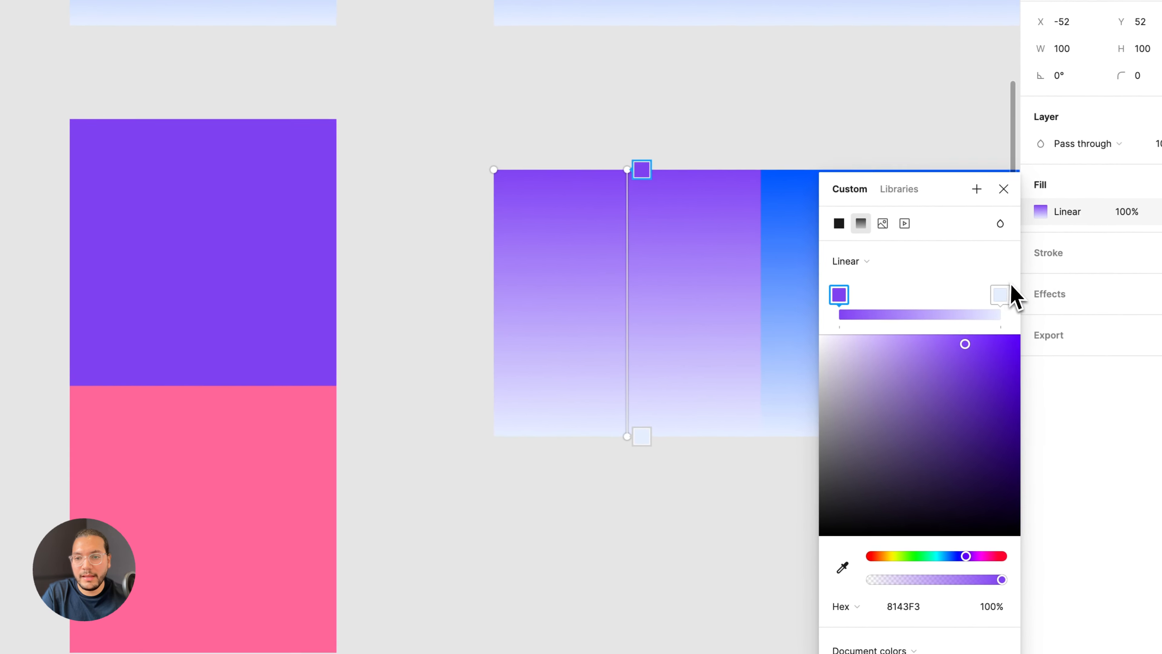
- Set the gradient's end stop to FF6699 by sampling the pink square, and deselect the gradient
left_click(1000, 295)
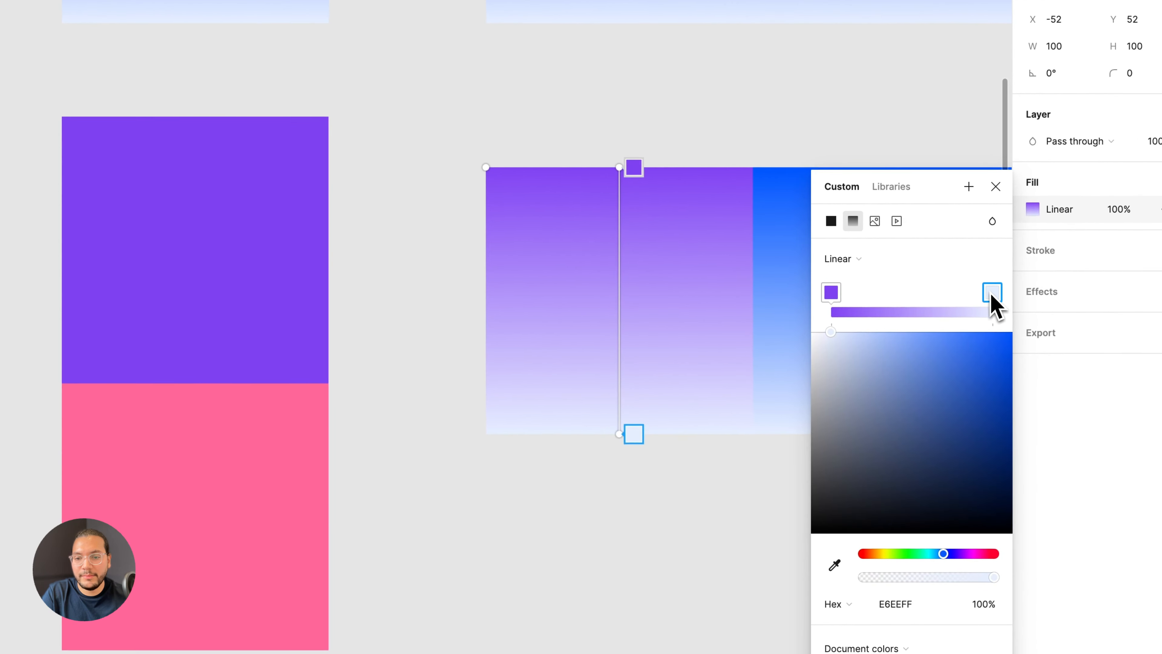
left_click(842, 567)
left_click(306, 542)
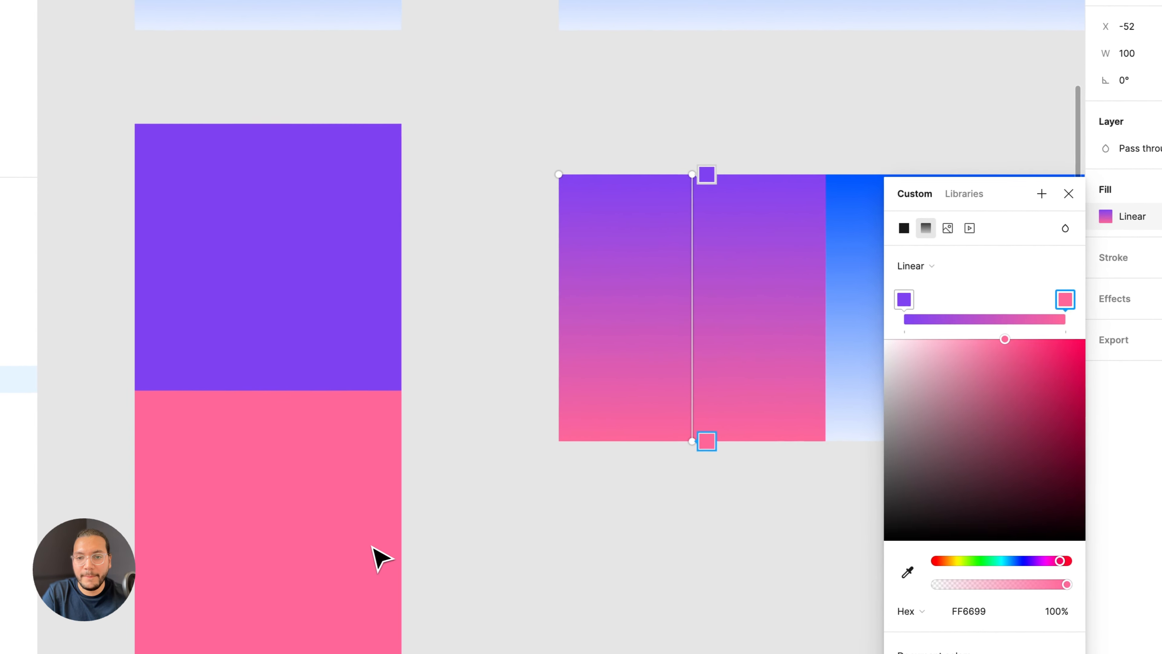
left_click(761, 491)
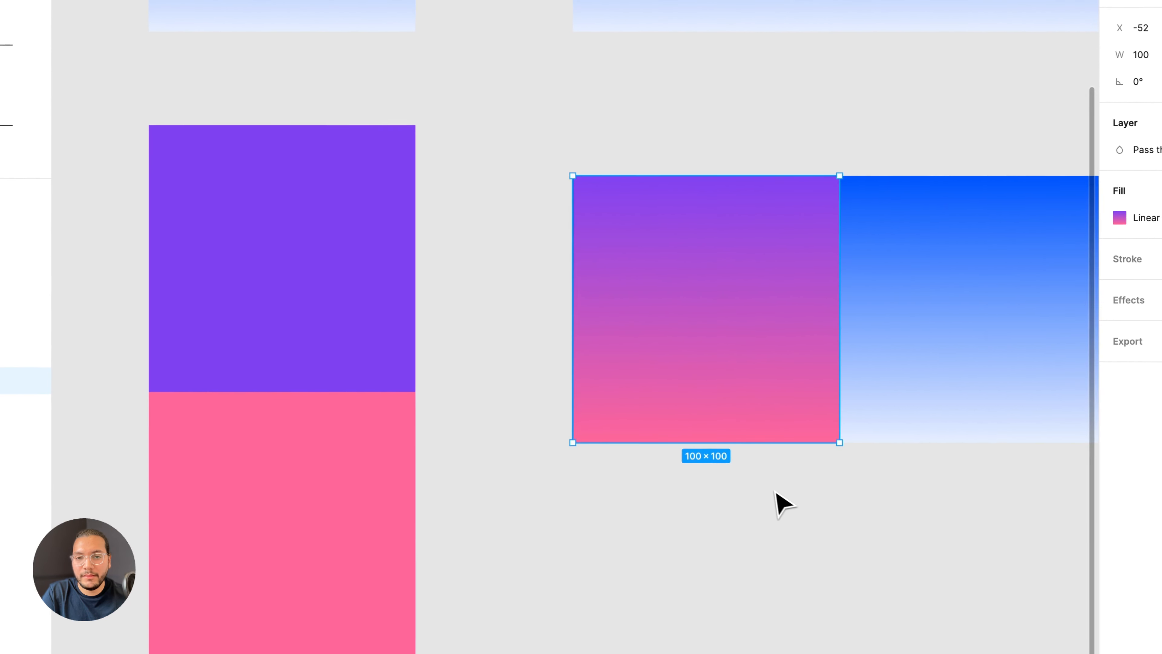
left_click(769, 530)
- Select both layers of the blue layered gradient beside the purple-pink one and change its Blue Coconut/Opaque/60 color to Grape/Opaque/60
scroll(748, 321, "right", 5)
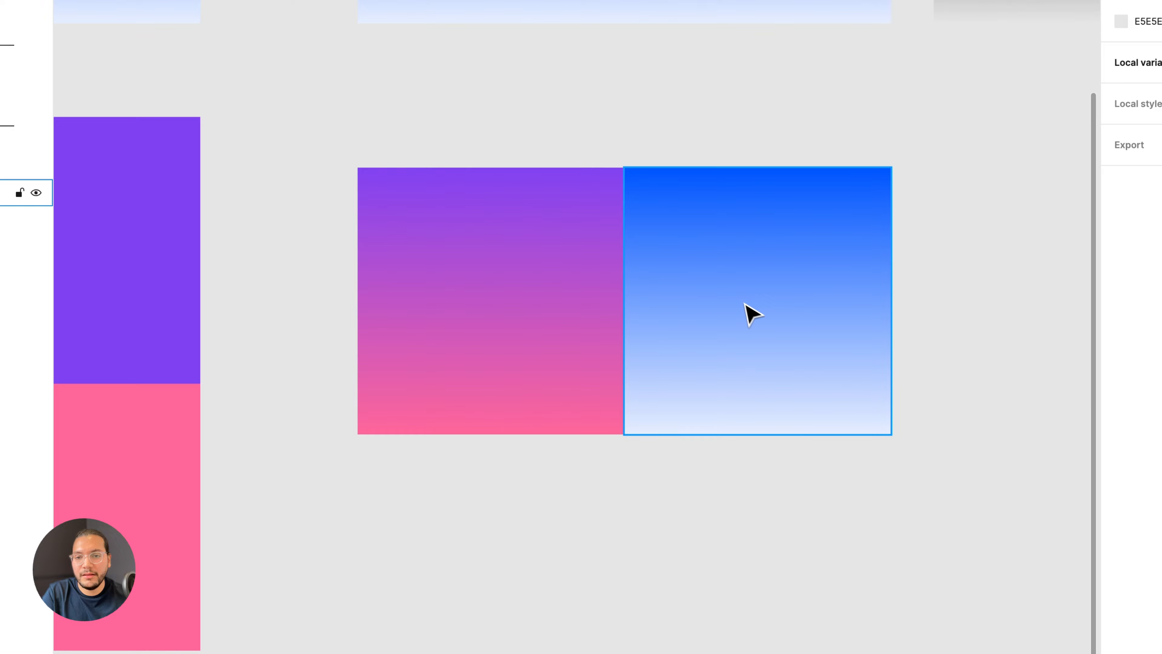
left_click(744, 304)
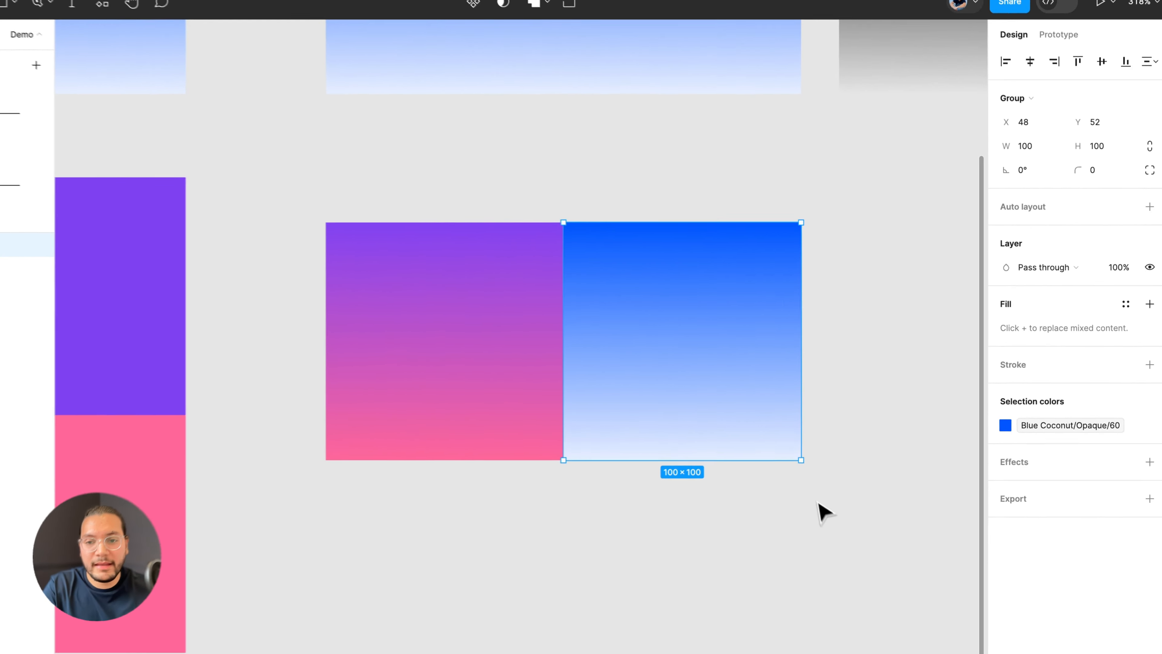
left_click_drag(869, 536, 617, 200)
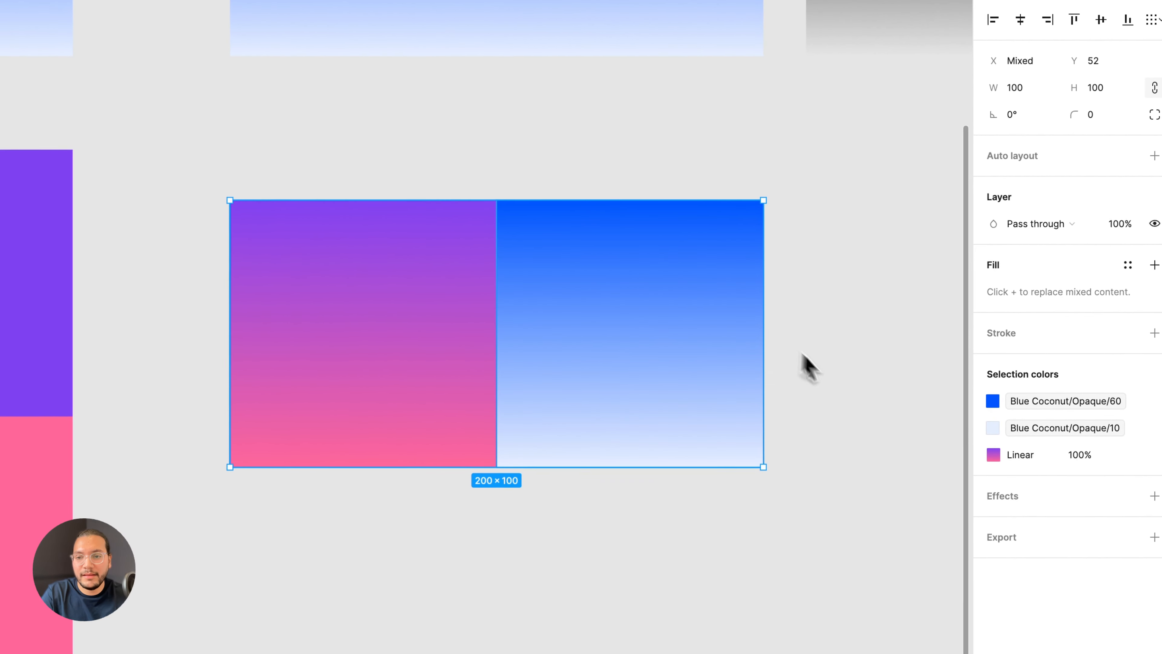
left_click_drag(859, 584, 532, 127)
mouse_move(1030, 436)
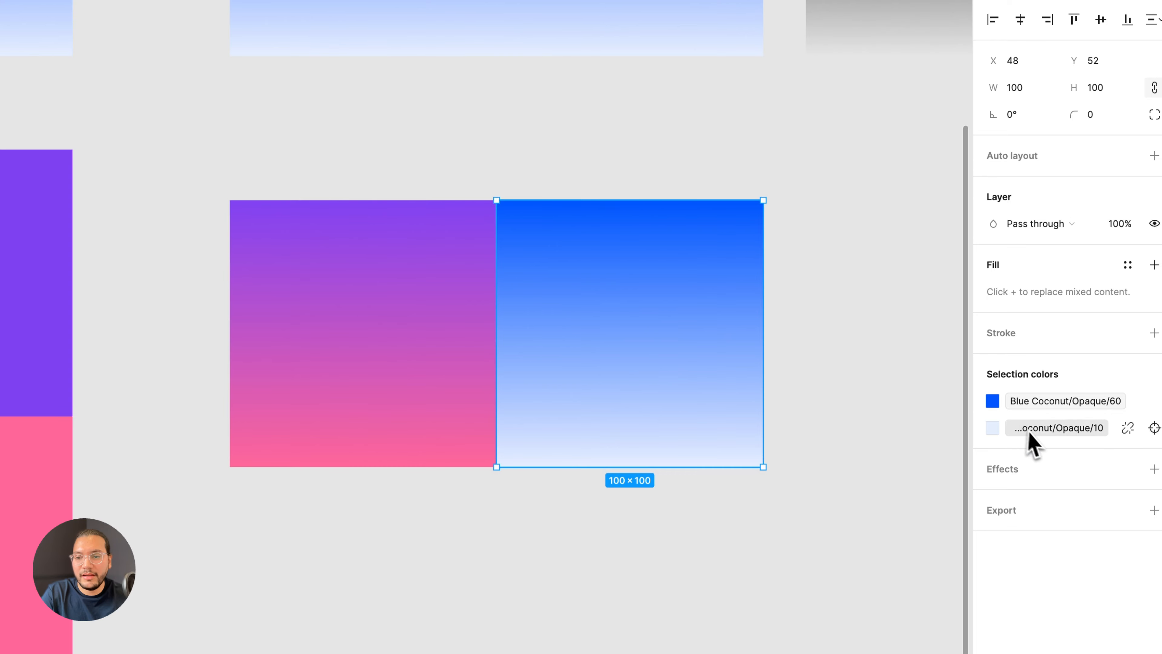
left_click(1013, 403)
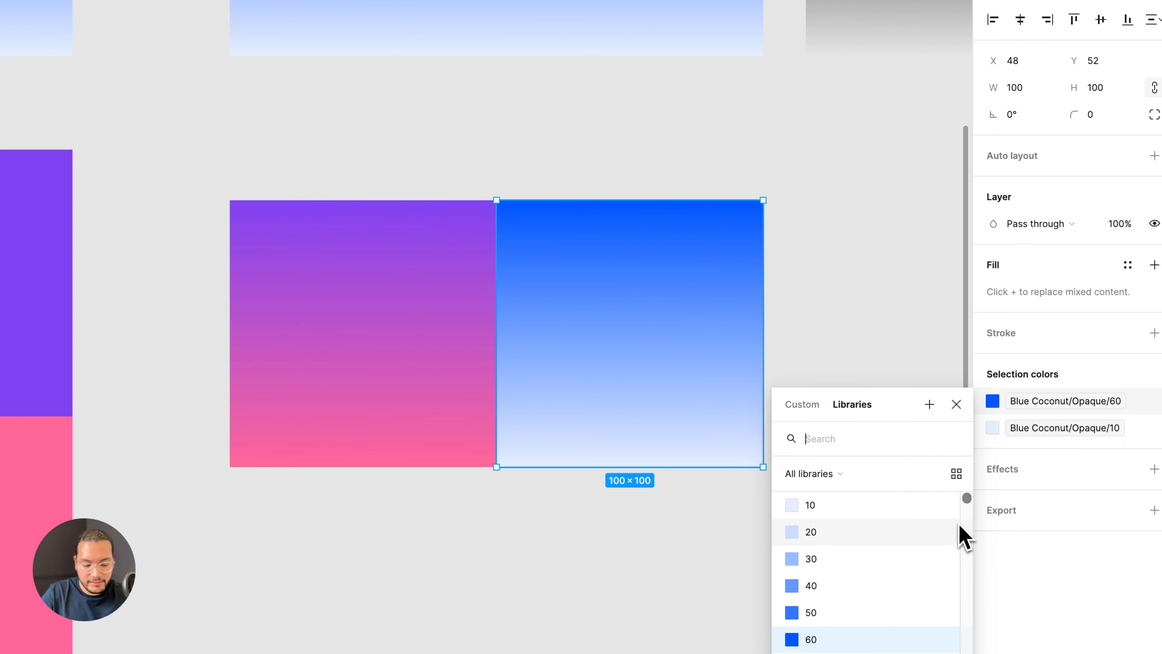
type("grap")
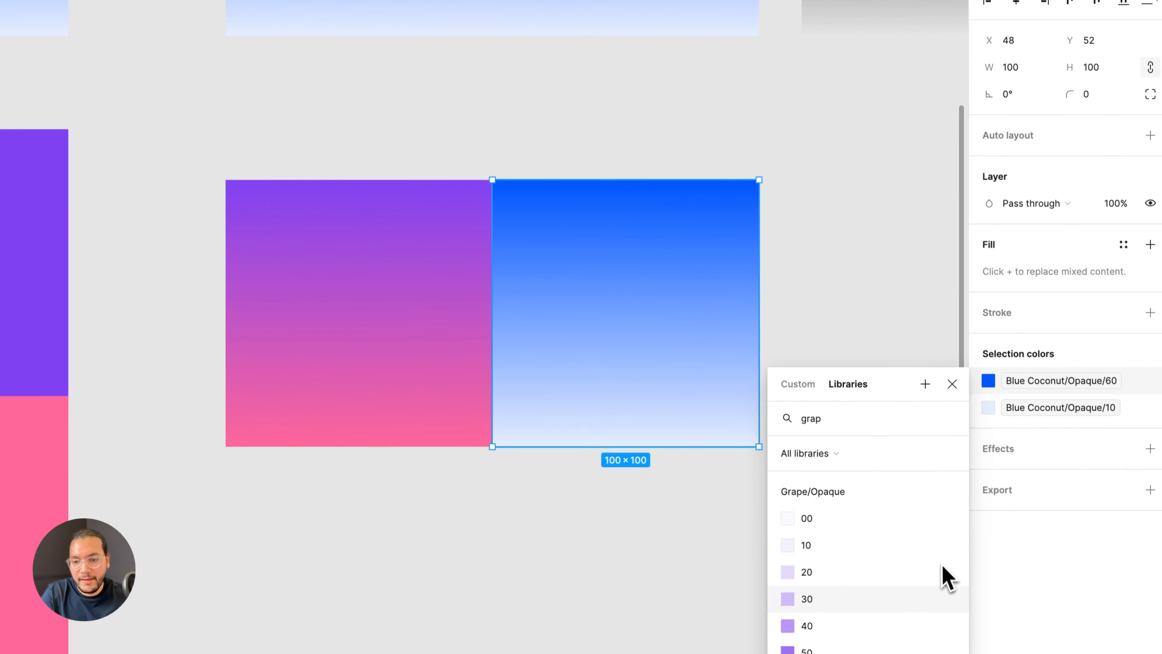
left_click(780, 639)
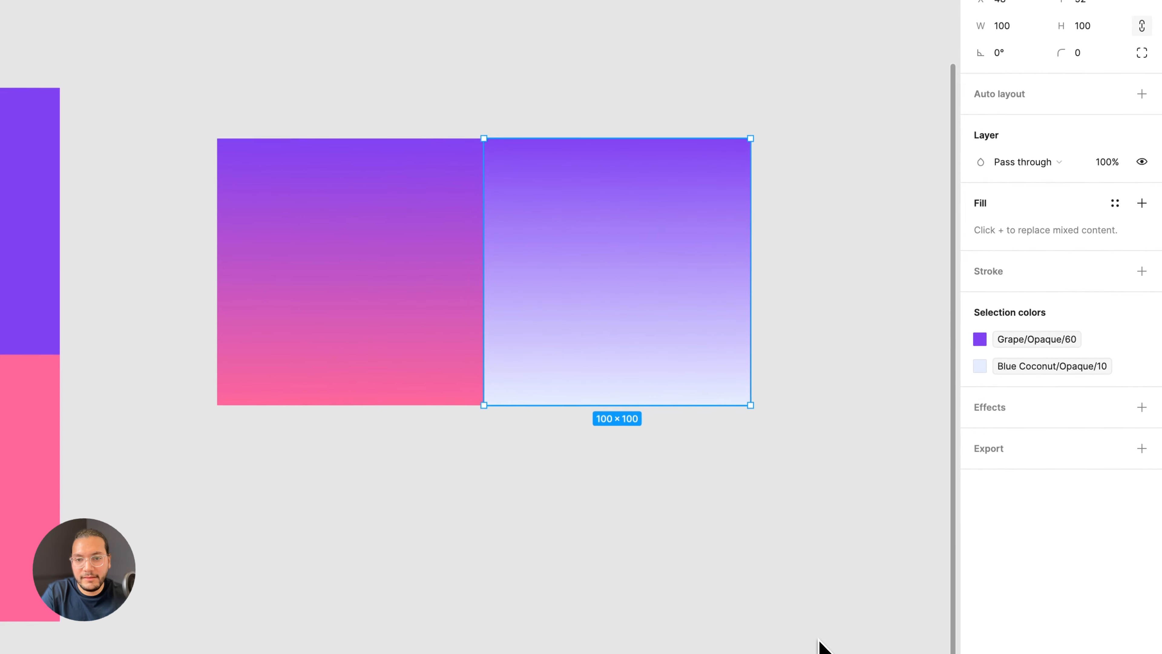
- Change the layered gradient's remaining Blue Coconut/Opaque/10 color to the library color Raspberry/Opaque/40, and leave everything deselected
left_click(1089, 368)
type("rasp")
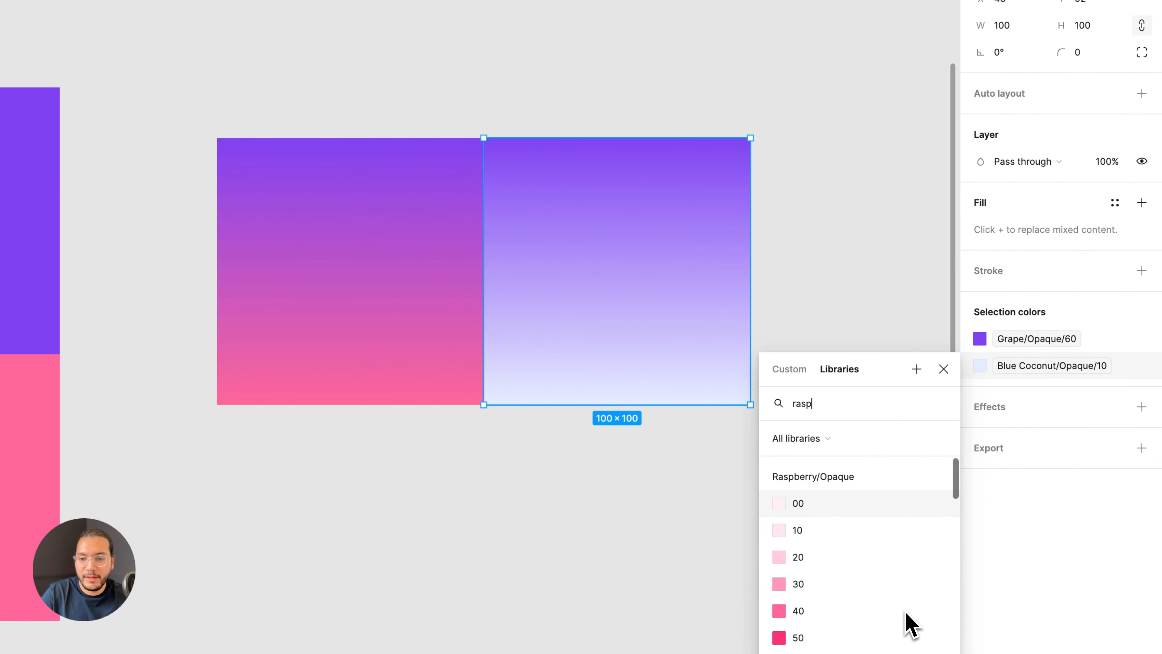
scroll(908, 625, "down", 1)
left_click(809, 592)
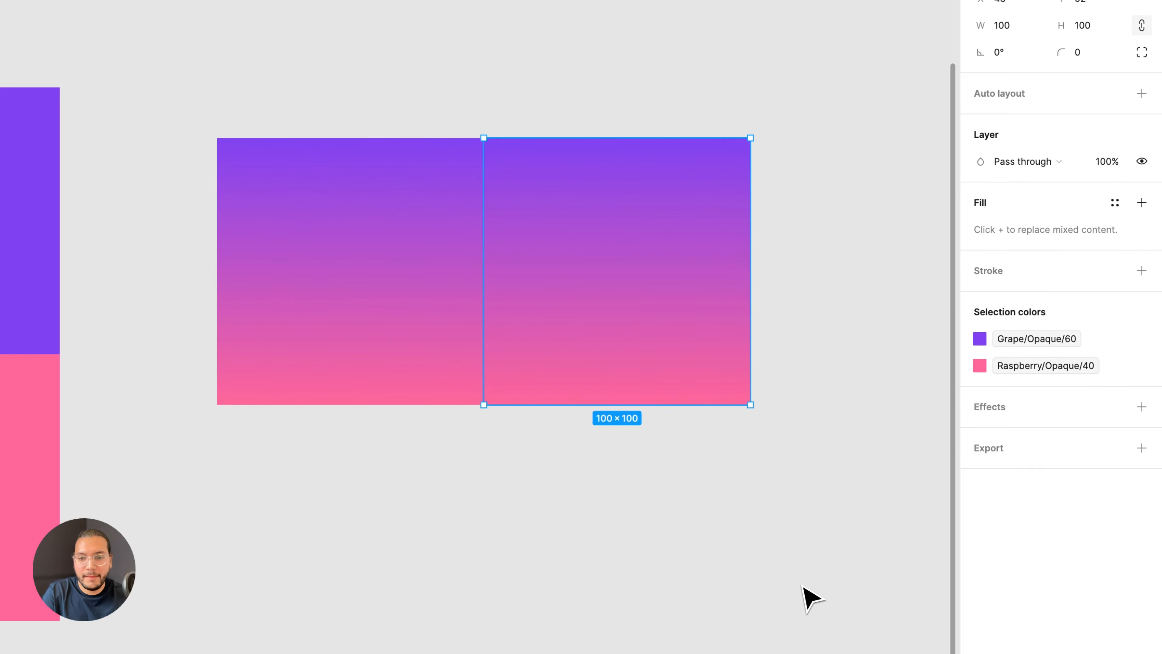
left_click(810, 597)
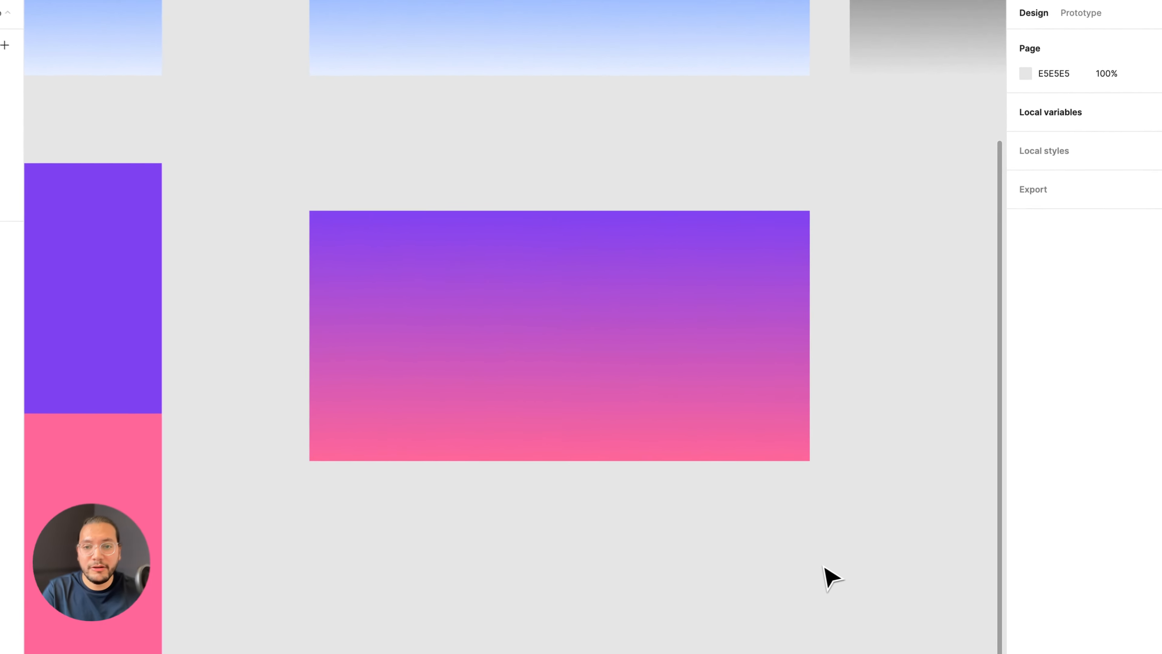
left_click_drag(858, 536, 692, 196)
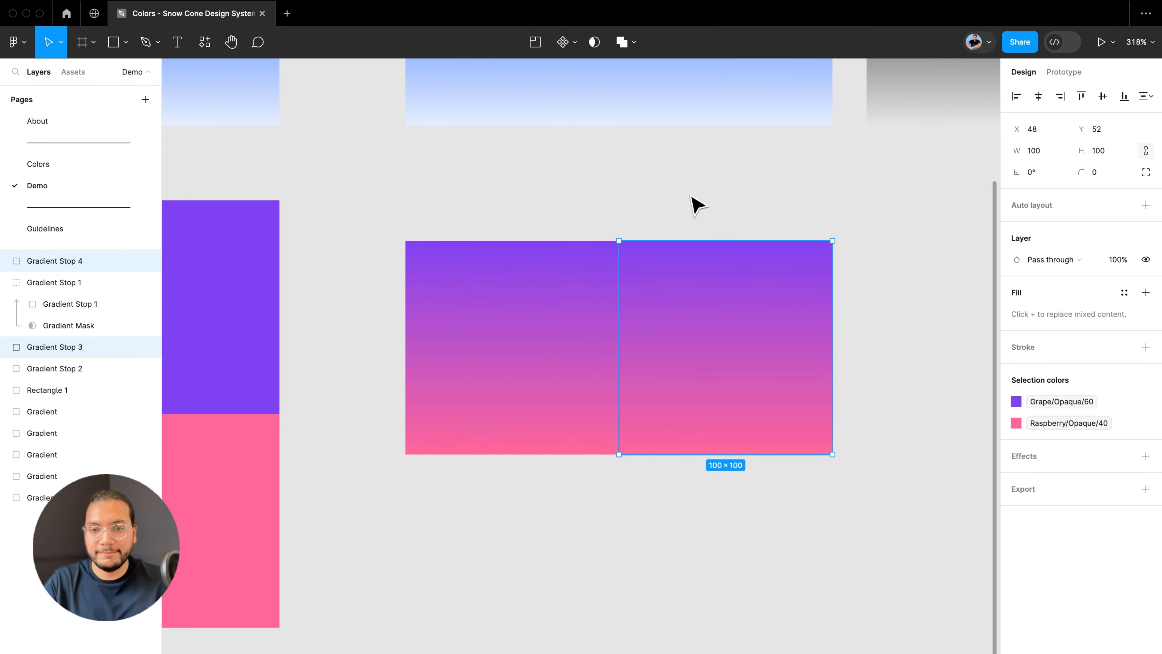
left_click(696, 205)
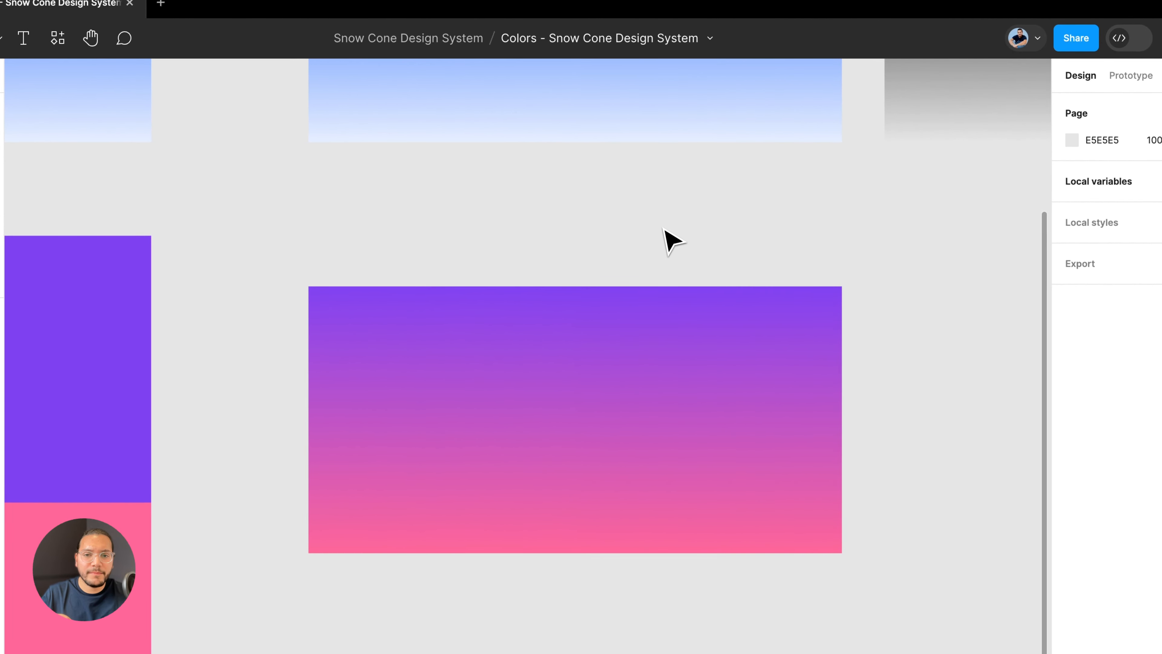